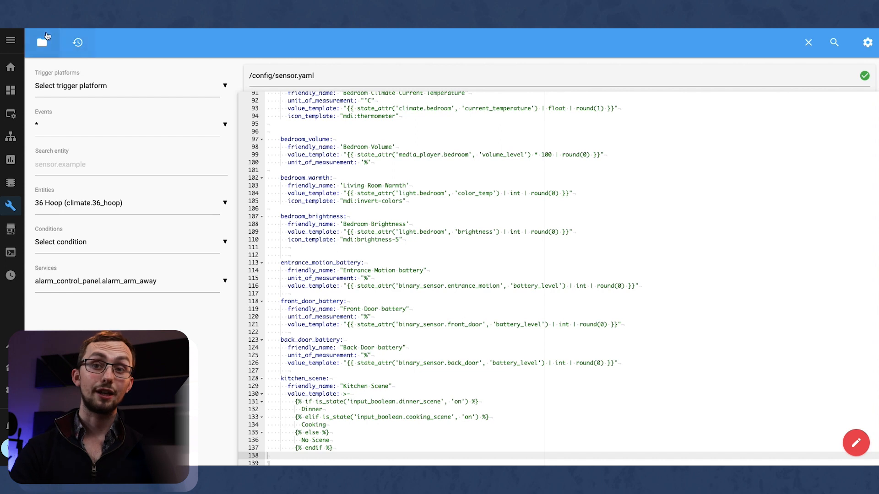
Step: Open /config/configuration.yaml and go to its binary_sensor section
{"action": "scroll", "coordinate": [76, 259], "scroll_direction": "down", "scroll_amount": 1}
{"action": "left_click", "coordinate": [78, 258]}
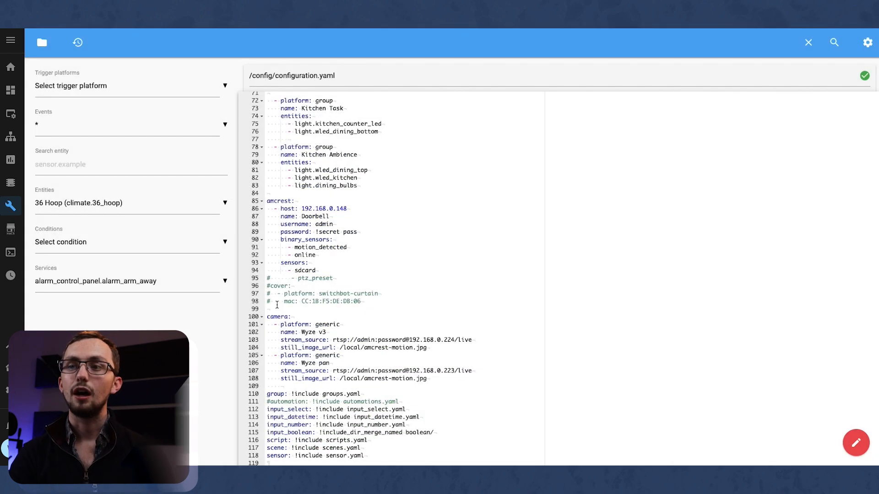
{"action": "scroll", "coordinate": [277, 305], "scroll_direction": "up", "scroll_amount": 2}
{"action": "scroll", "coordinate": [280, 305], "scroll_direction": "down", "scroll_amount": 1}
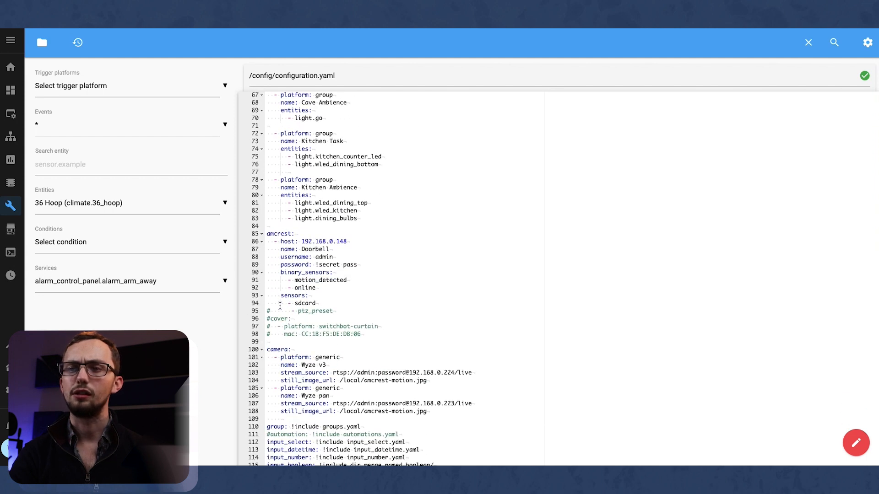
{"action": "scroll", "coordinate": [279, 306], "scroll_direction": "up", "scroll_amount": 5}
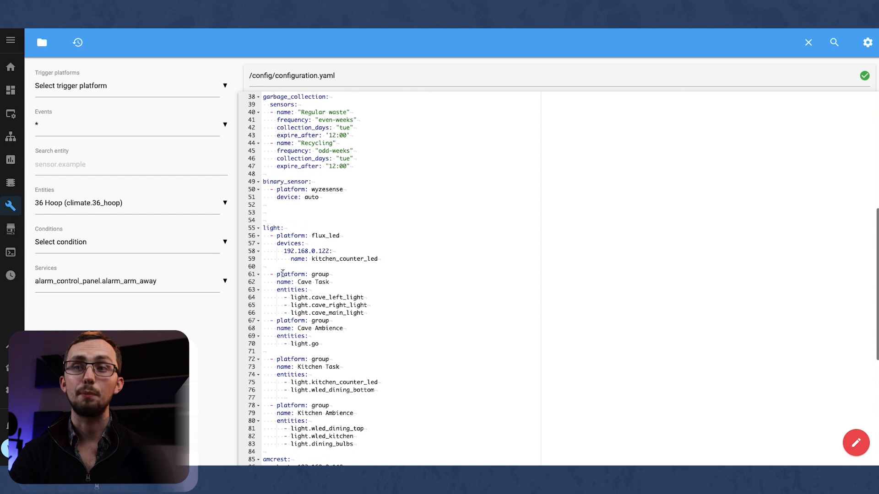
Step: Start a new "- platform: tod" entry under binary_sensor, directly below the wyzesense entry
{"action": "left_click", "coordinate": [275, 200]}
{"action": "left_click", "coordinate": [273, 205]}
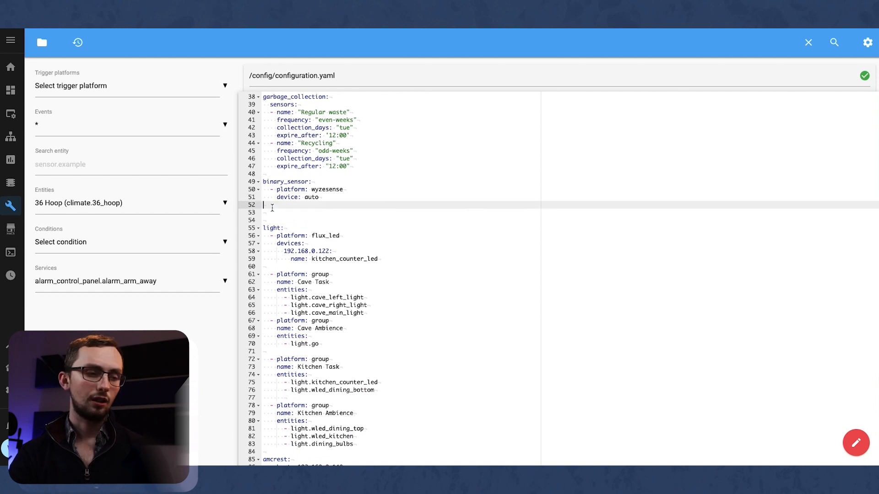
{"action": "type", "text": "- "}
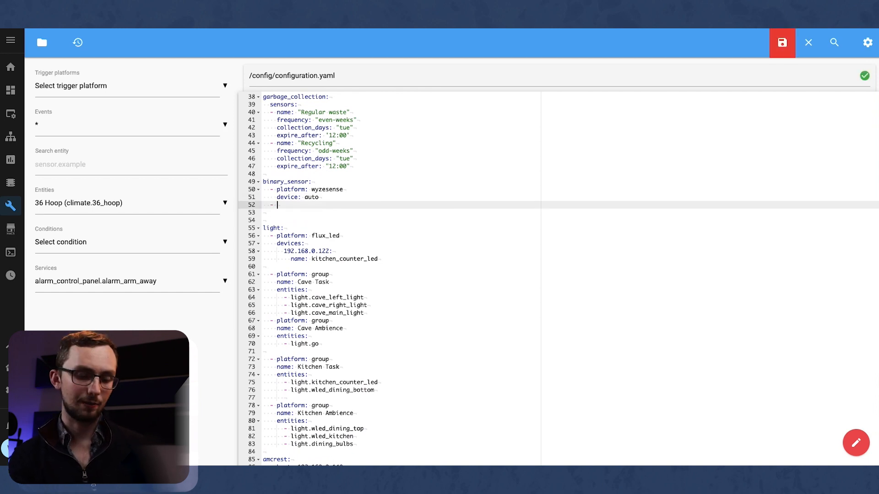
{"action": "type", "text": "platform: to"}
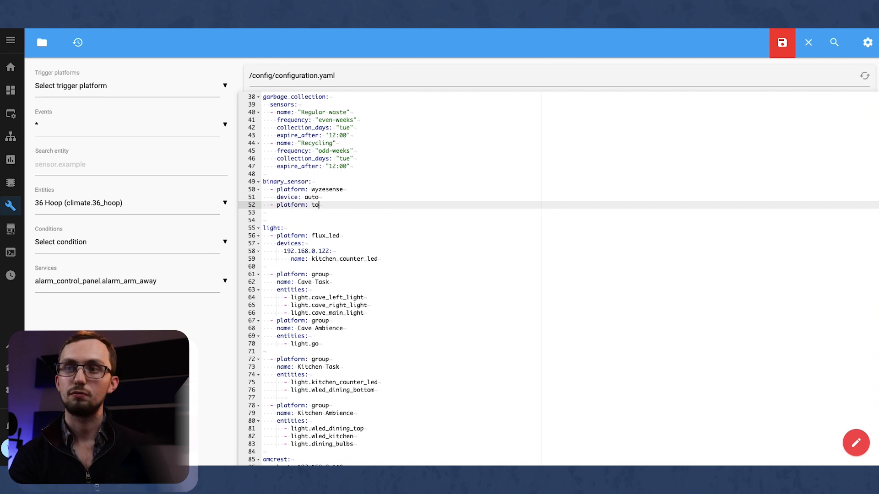
{"action": "key", "text": "Return"}
{"action": "key", "text": "BackSpace"}
{"action": "key", "text": "BackSpace"}
{"action": "key", "text": "BackSpace"}
{"action": "key", "text": "Right"}
{"action": "key", "text": "Return"}
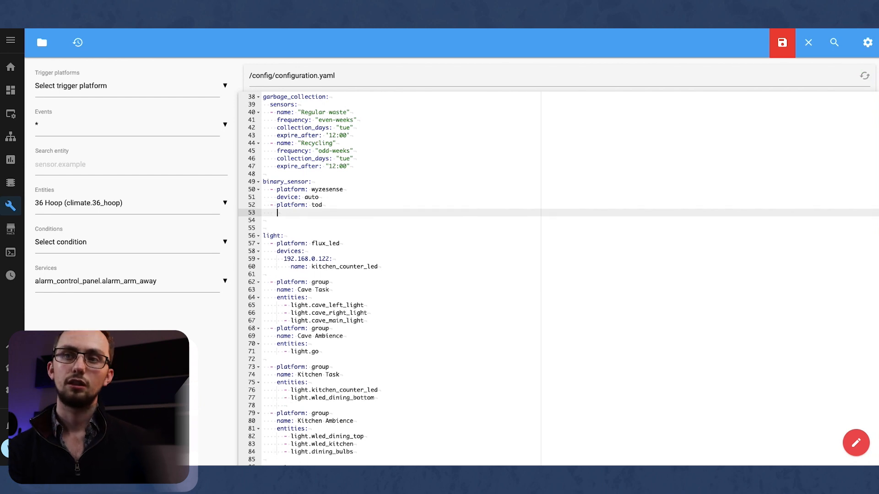
Step: Give the tod entry the lines "name: Morning" and "after: sunrise"
{"action": "type", "text": "name: Morning"}
{"action": "key", "text": "BackSpace"}
{"action": "key", "text": "BackSpace"}
{"action": "key", "text": "BackSpace"}
{"action": "type", "text": "ning"}
{"action": "key", "text": "Return"}
{"action": "type", "text": "after:"}
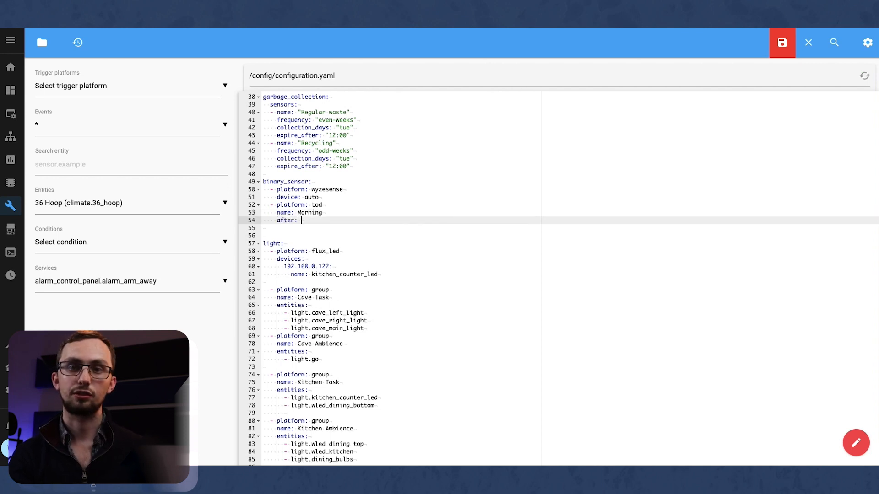
{"action": "type", "text": " sunrise"}
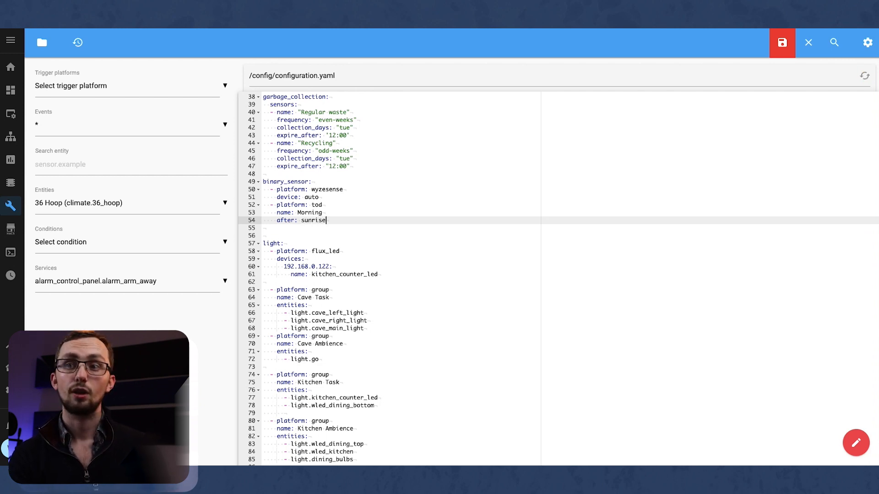
Step: Complete the Morning sensor with after_offset: "-02:00" and before: "12:00"
{"action": "key", "text": "Return"}
{"action": "type", "text": "a"}
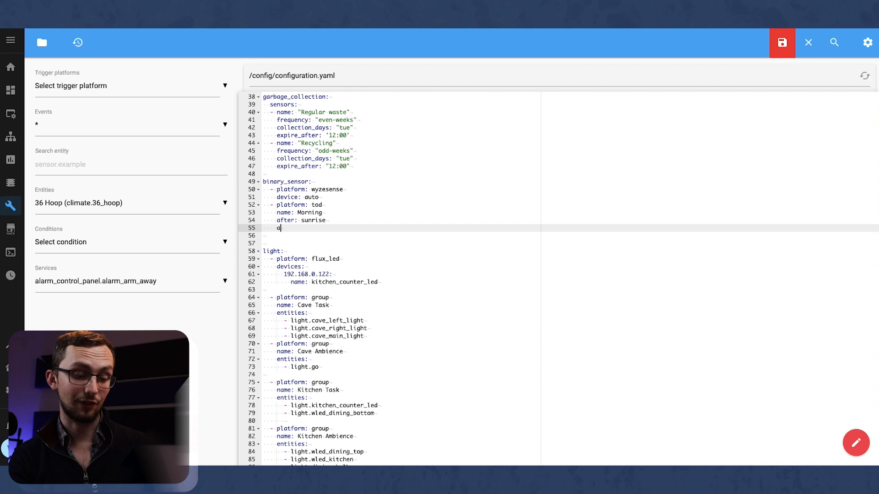
{"action": "type", "text": "fter_off"}
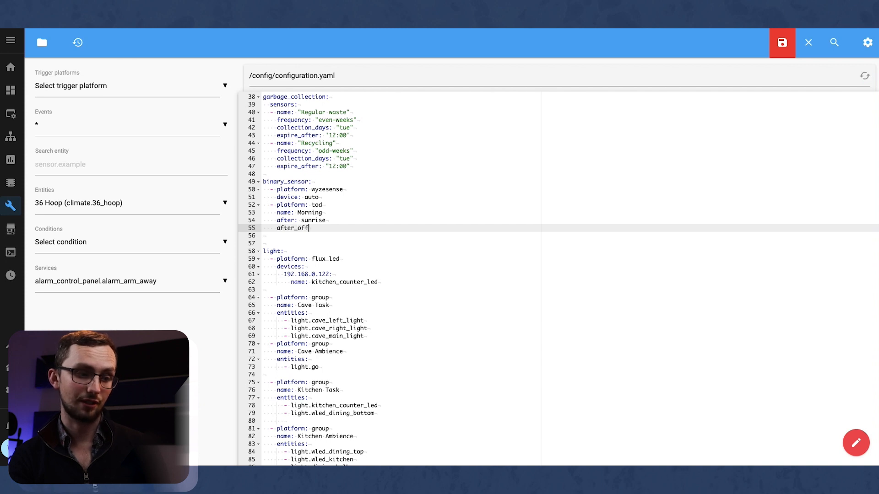
{"action": "type", "text": "set: \"-"}
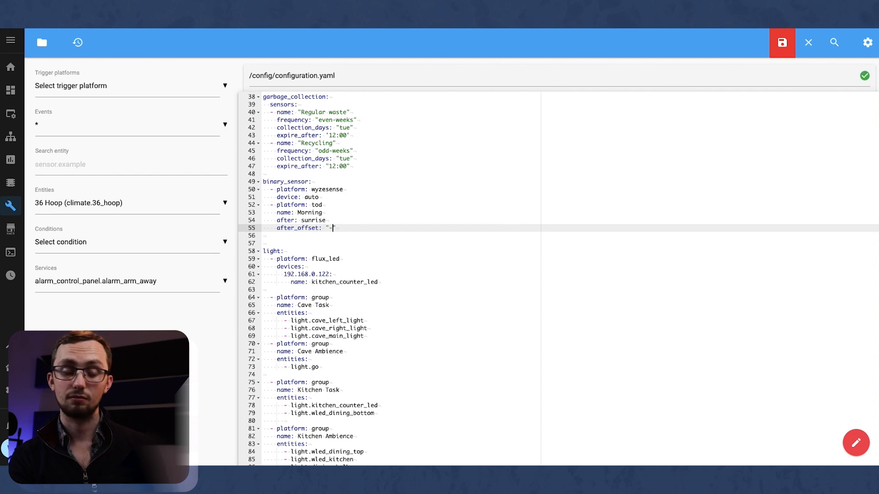
{"action": "type", "text": "02:00"}
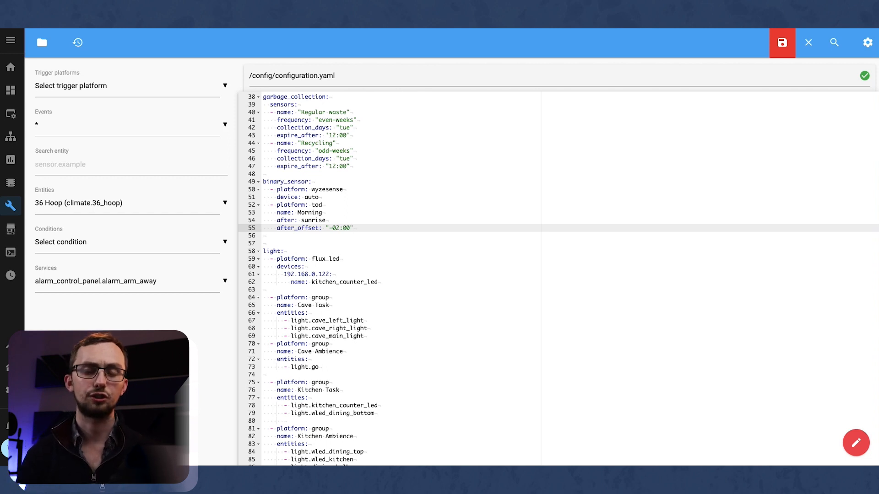
{"action": "key", "text": "Return"}
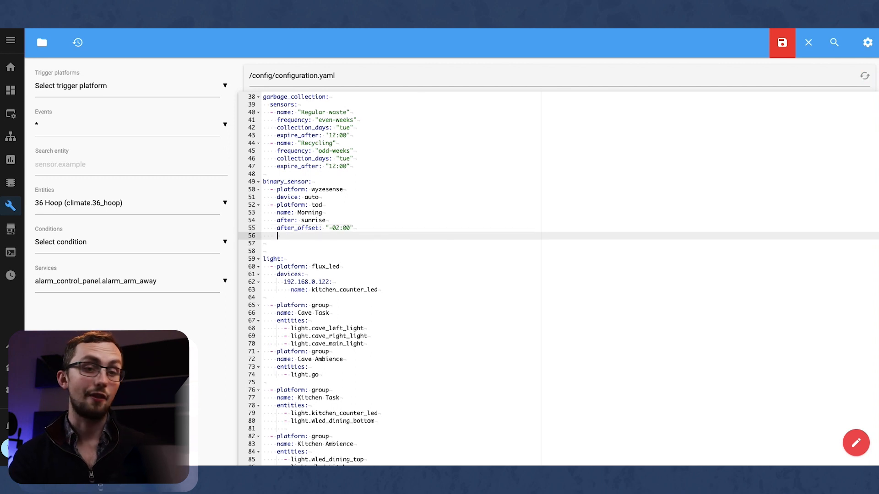
{"action": "type", "text": "before:"}
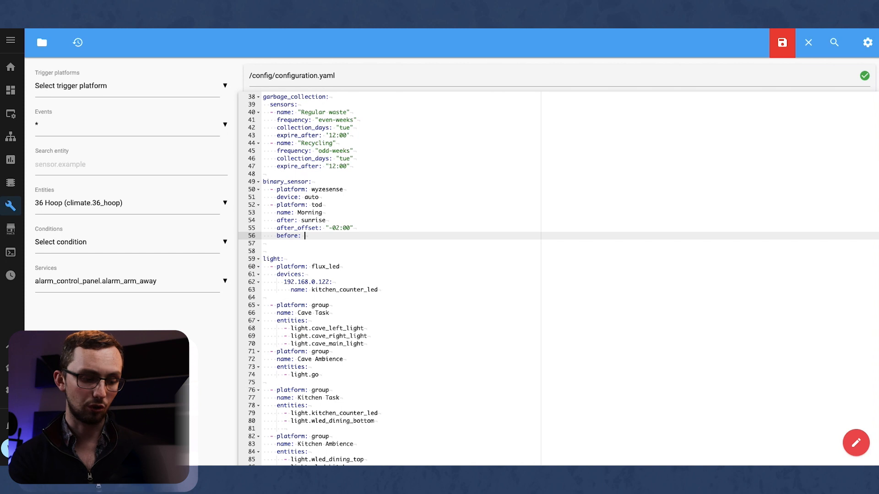
{"action": "type", "text": " \"12:00"}
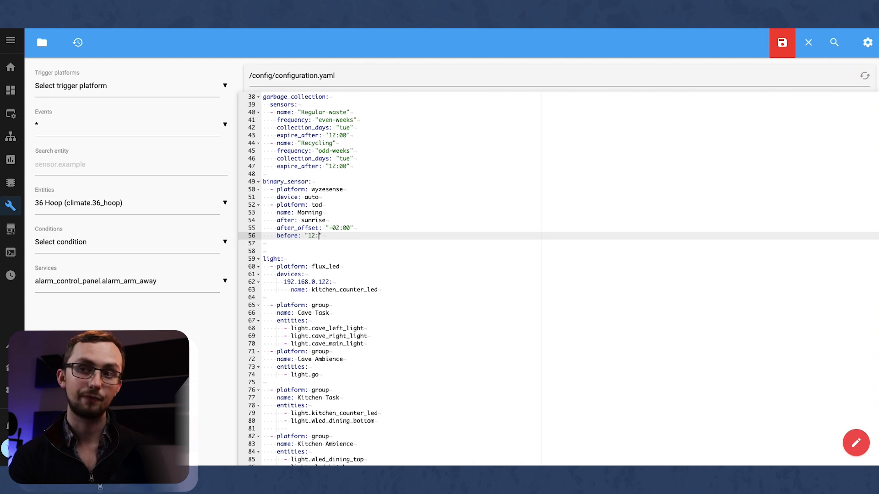
{"action": "type", "text": "\""}
Step: Copy the whole Morning tod block and paste three duplicates directly below it
{"action": "left_click_drag", "start_coordinate": [337, 232], "coordinate": [248, 204]}
{"action": "key", "text": "ctrl+c"}
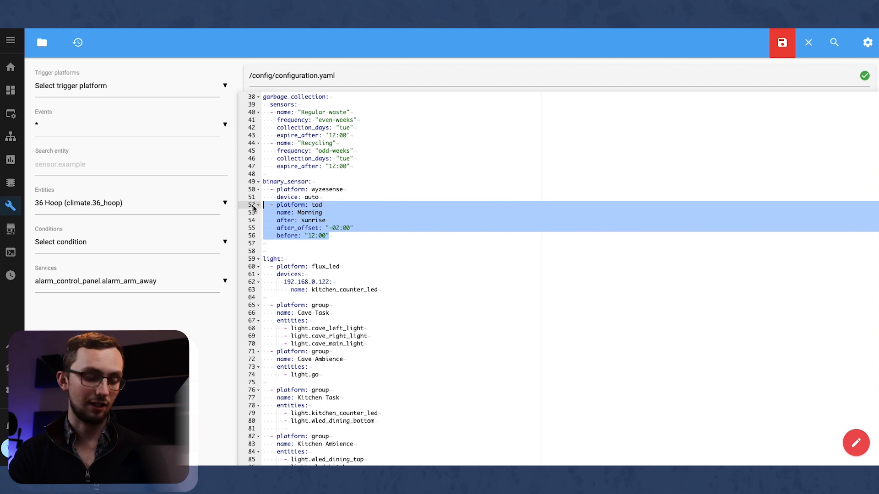
{"action": "left_click", "coordinate": [338, 229]}
{"action": "key", "text": "Down"}
{"action": "key", "text": "Down"}
{"action": "key", "text": "Up"}
{"action": "key", "text": "Return"}
{"action": "key", "text": "BackSpace"}
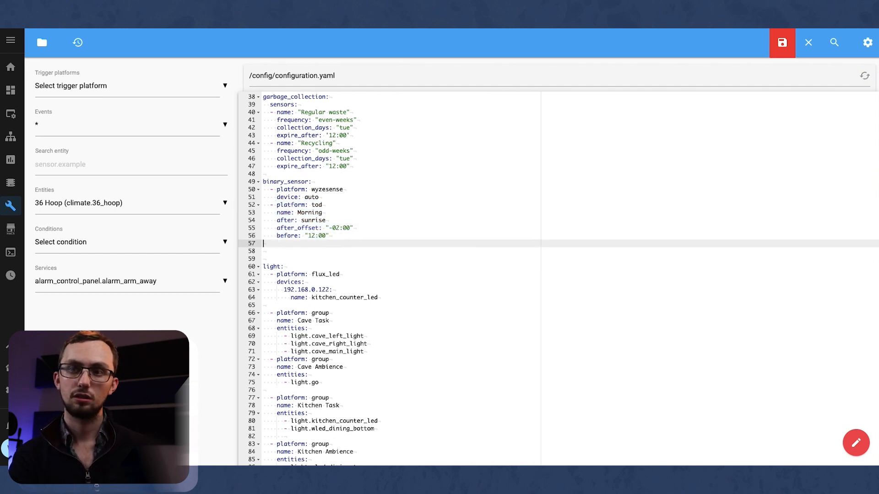
{"action": "key", "text": "ctrl+v"}
{"action": "key", "text": "Return"}
{"action": "key", "text": "BackSpace"}
{"action": "key", "text": "ctrl+v"}
{"action": "key", "text": "Return"}
{"action": "key", "text": "BackSpace"}
{"action": "key", "text": "ctrl+v"}
Step: Change the first duplicate to name: Afternoon, after: "12:00" and before: "17:00", removing its after_offset line
{"action": "double_click", "coordinate": [312, 244]}
{"action": "double_click", "coordinate": [309, 251]}
{"action": "type", "text": "A"}
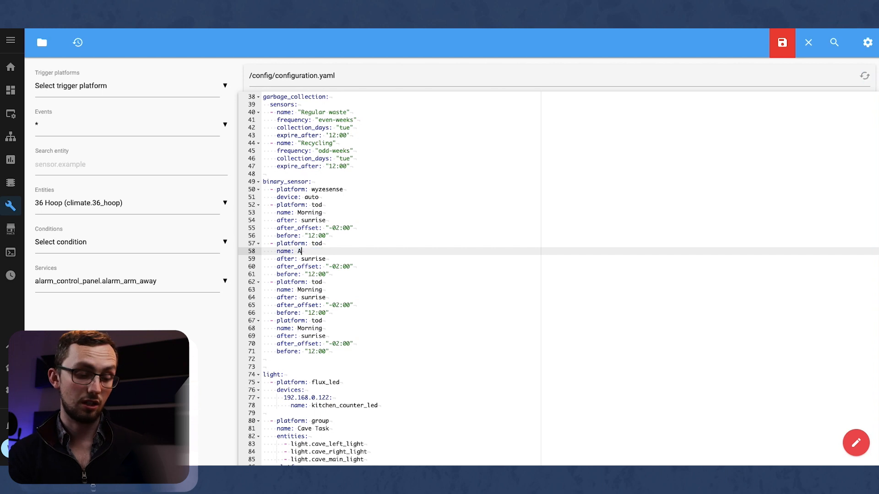
{"action": "type", "text": "fternoon"}
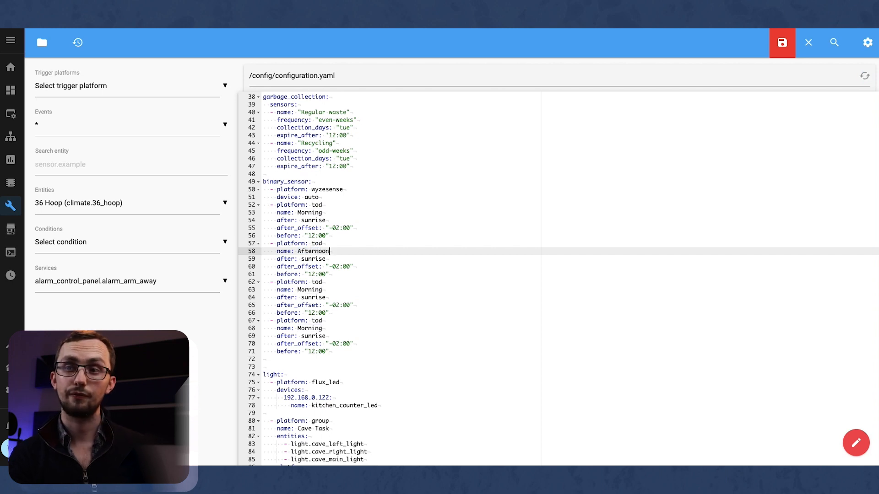
{"action": "left_click_drag", "start_coordinate": [353, 266], "coordinate": [302, 259]}
{"action": "type", "text": "\"12:00"}
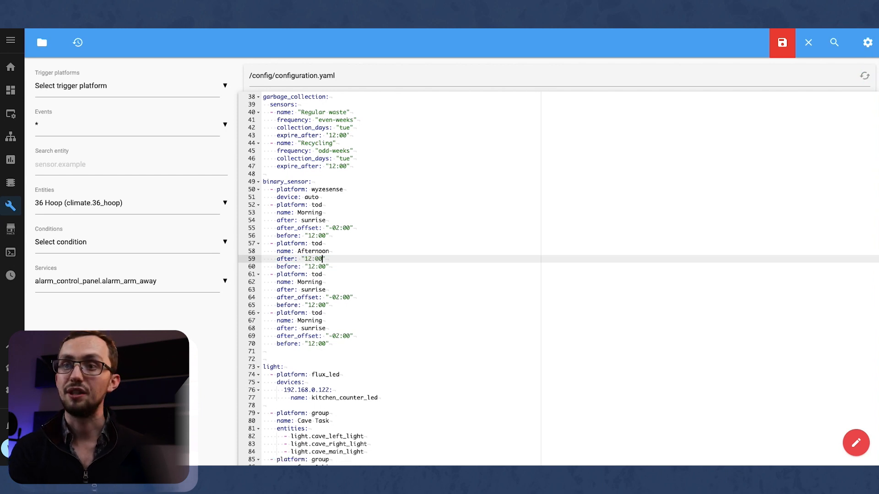
{"action": "left_click", "coordinate": [315, 268]}
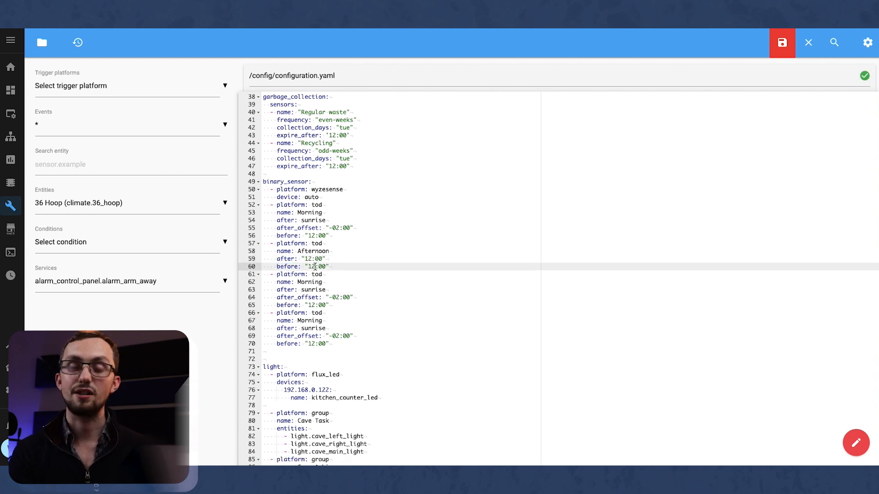
{"action": "key", "text": "BackSpace"}
{"action": "type", "text": "7"}
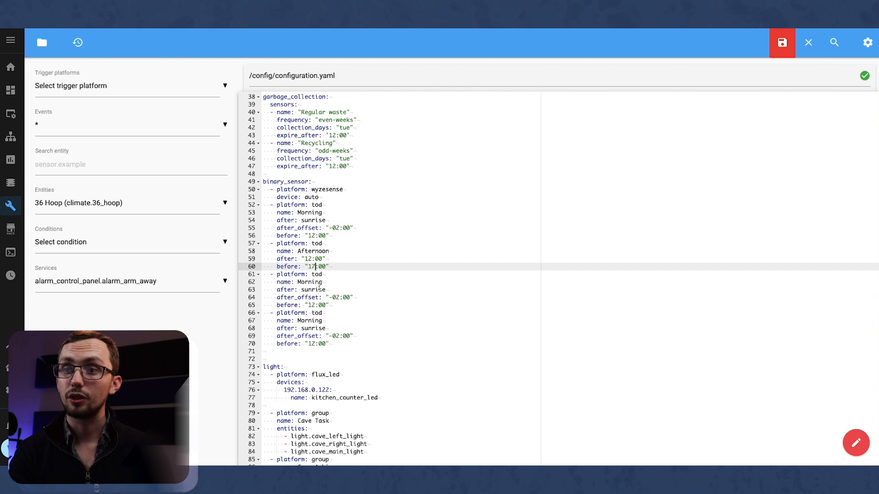
Step: Change the second duplicate to name: Evening, after: "17:00" and before: "22:00", removing its after_offset line
{"action": "double_click", "coordinate": [316, 282]}
{"action": "type", "text": "Evenin"}
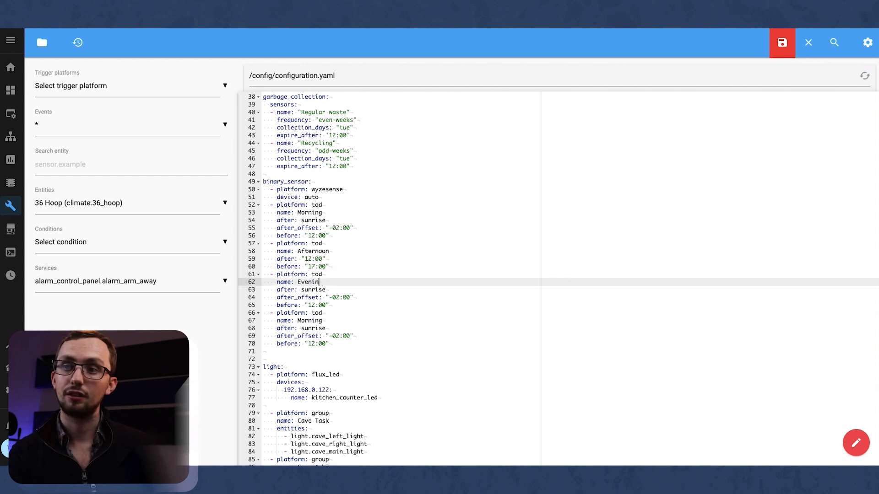
{"action": "left_click_drag", "start_coordinate": [356, 297], "coordinate": [302, 290]}
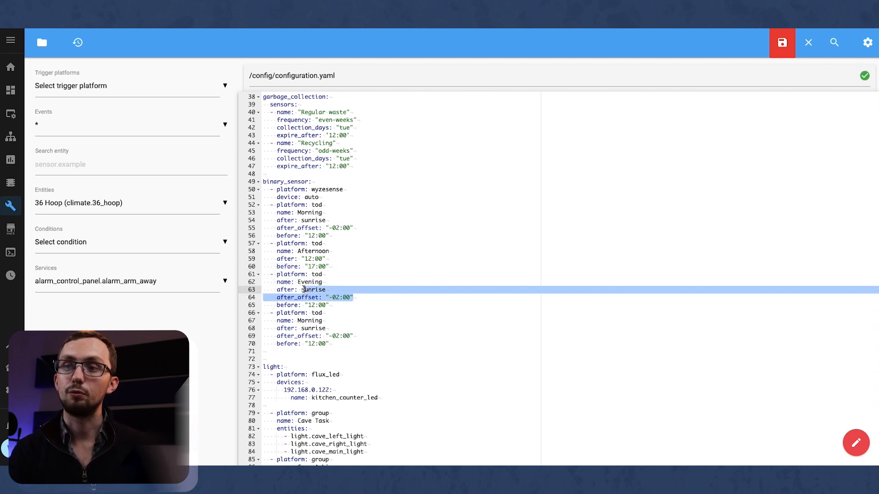
{"action": "type", "text": "\"17:00"}
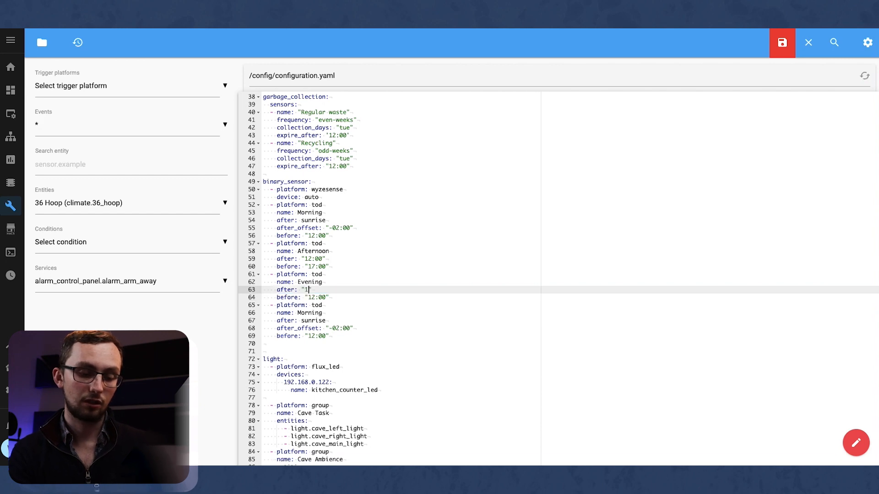
{"action": "left_click", "coordinate": [315, 298]}
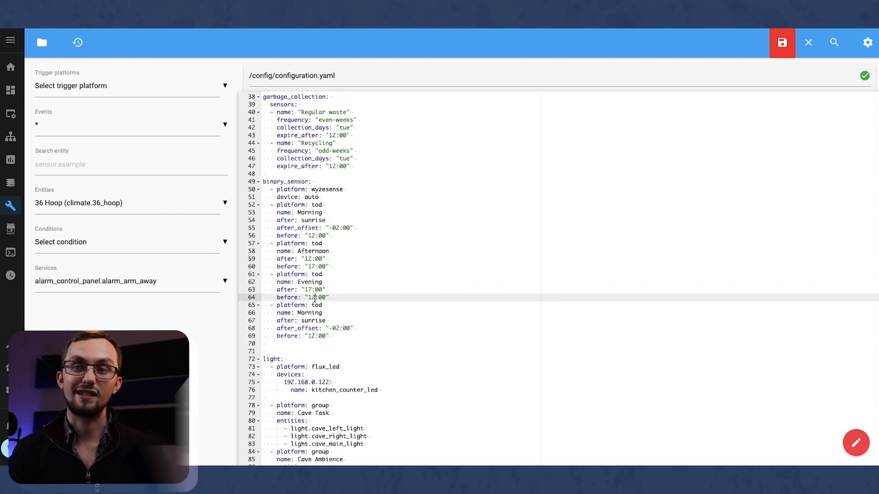
{"action": "key", "text": "BackSpace"}
{"action": "key", "text": "BackSpace"}
{"action": "type", "text": "20"}
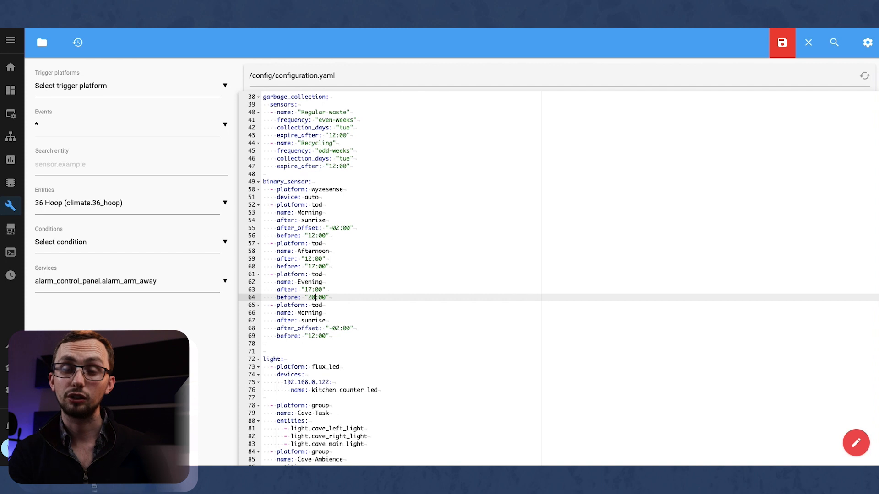
{"action": "key", "text": "BackSpace"}
{"action": "type", "text": "2"}
Step: Change the last duplicate to name: Night, after: "22:00" and before: sunrise, removing its after_offset line
{"action": "double_click", "coordinate": [309, 313]}
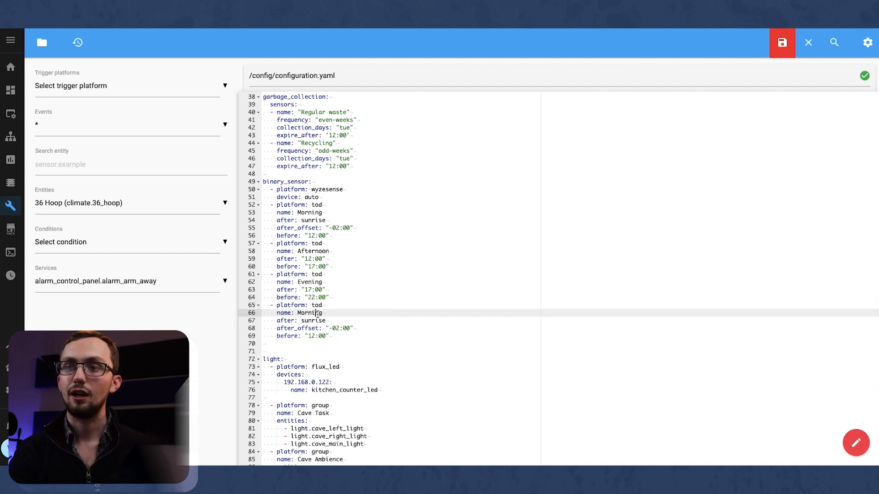
{"action": "type", "text": "Night"}
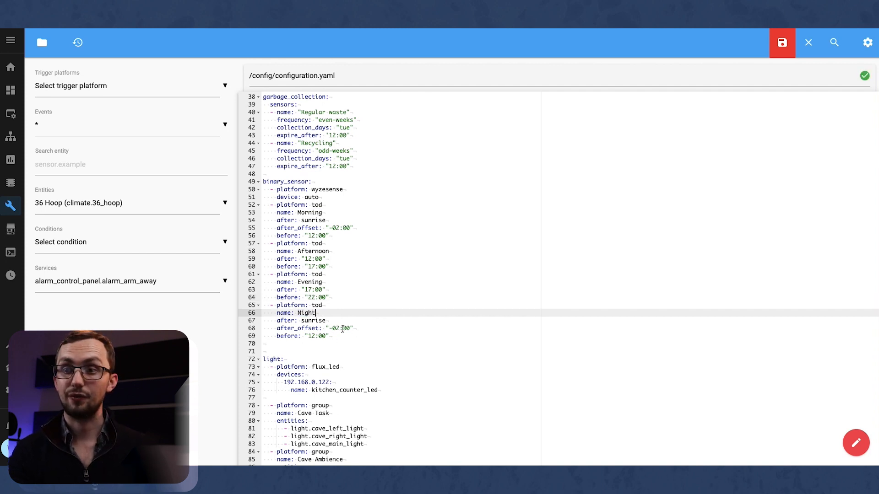
{"action": "left_click_drag", "start_coordinate": [366, 334], "coordinate": [301, 321]}
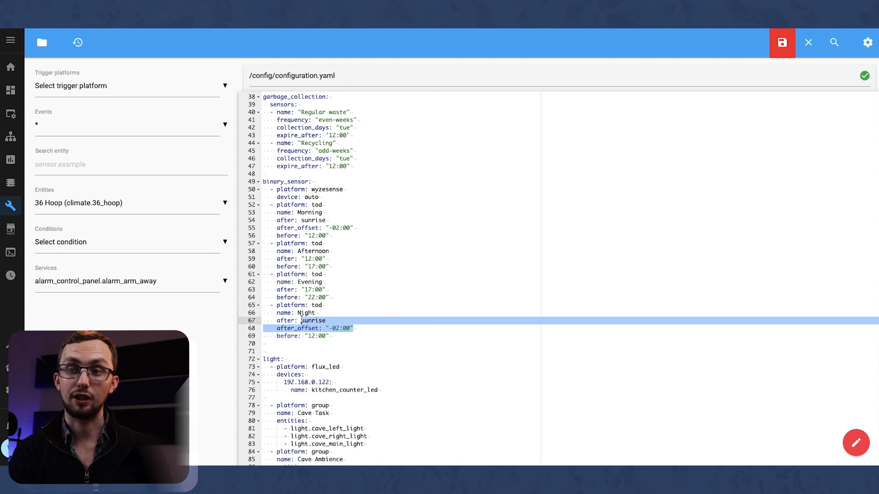
{"action": "type", "text": "\""}
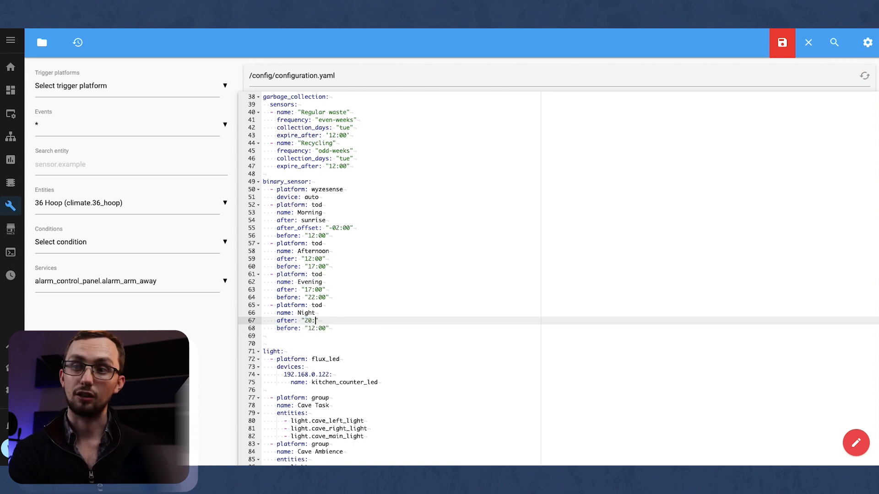
{"action": "type", "text": "22:00\""}
{"action": "left_click_drag", "start_coordinate": [329, 328], "coordinate": [301, 328]}
{"action": "type", "text": "sunrise"}
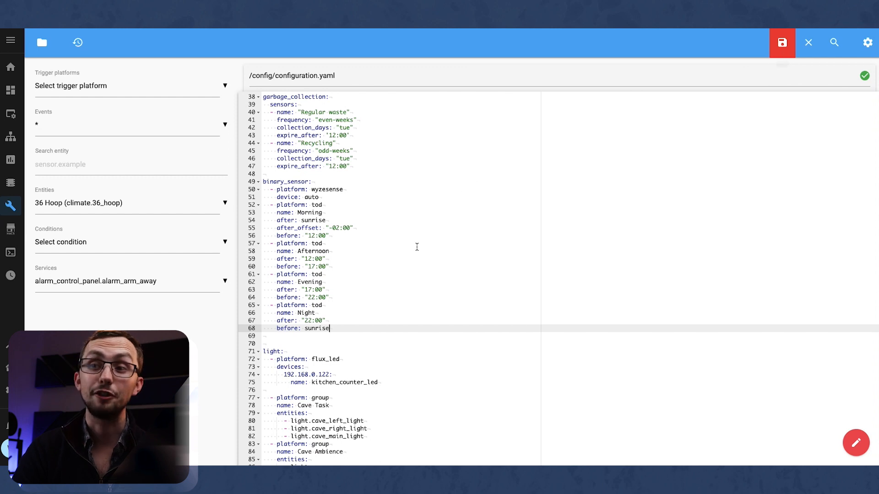
Step: Save the edited configuration.yaml file
{"action": "left_click", "coordinate": [359, 228]}
{"action": "left_click", "coordinate": [333, 321]}
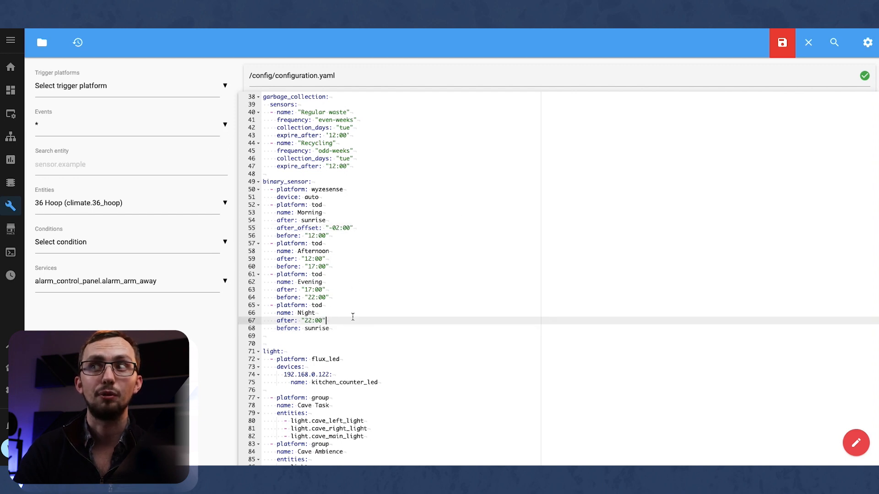
{"action": "left_click", "coordinate": [781, 43]}
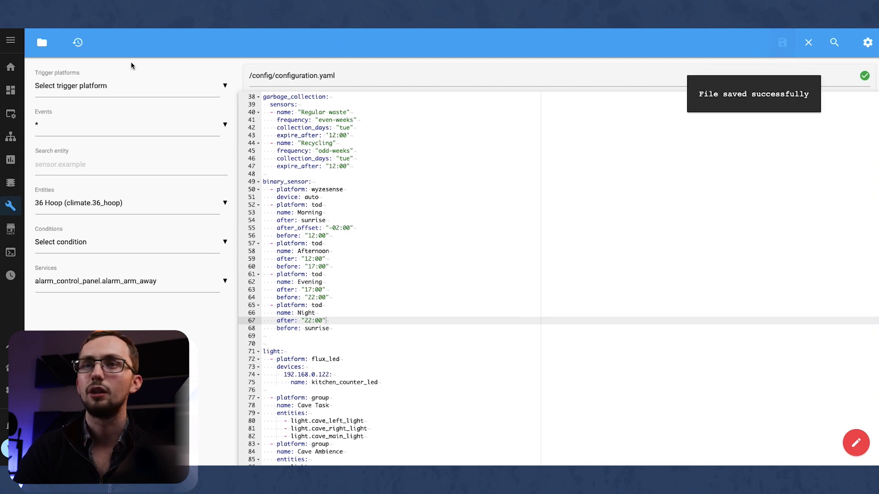
Step: Open the sensor.yaml file for editing
{"action": "left_click", "coordinate": [40, 43]}
{"action": "scroll", "coordinate": [78, 247], "scroll_direction": "down", "scroll_amount": 10}
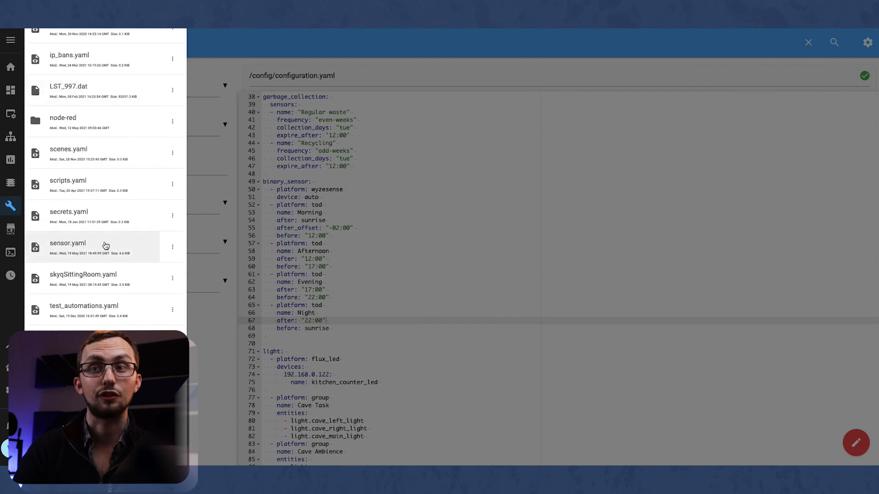
{"action": "left_click", "coordinate": [105, 247]}
Step: Add a time_of_day: entry under the sensors: line of the template platform, above cave_climate_setpoint, set off by blank lines
{"action": "left_click", "coordinate": [276, 307]}
{"action": "scroll", "coordinate": [276, 307], "scroll_direction": "down", "scroll_amount": 8}
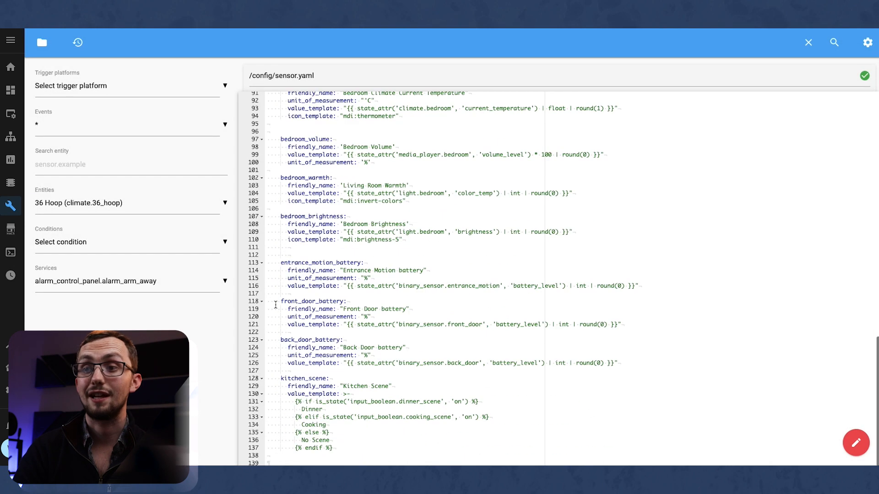
{"action": "scroll", "coordinate": [287, 293], "scroll_direction": "up", "scroll_amount": 8}
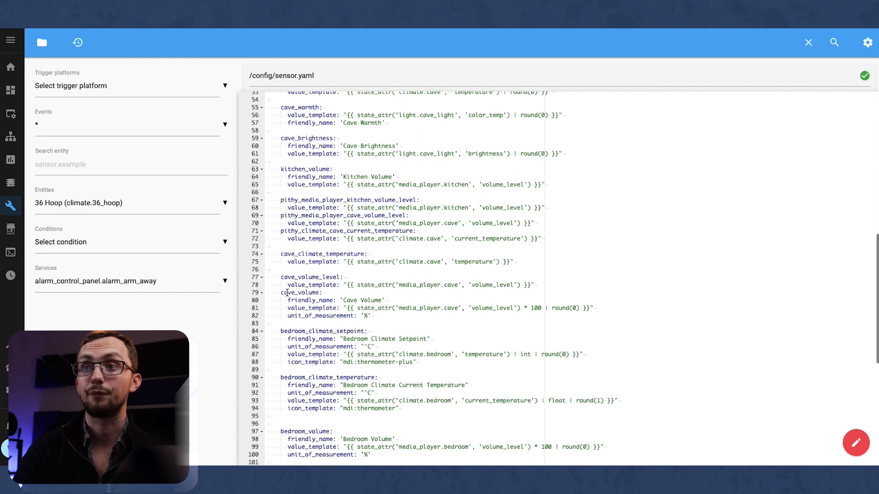
{"action": "scroll", "coordinate": [286, 293], "scroll_direction": "down", "scroll_amount": 9}
{"action": "scroll", "coordinate": [287, 293], "scroll_direction": "up", "scroll_amount": 10}
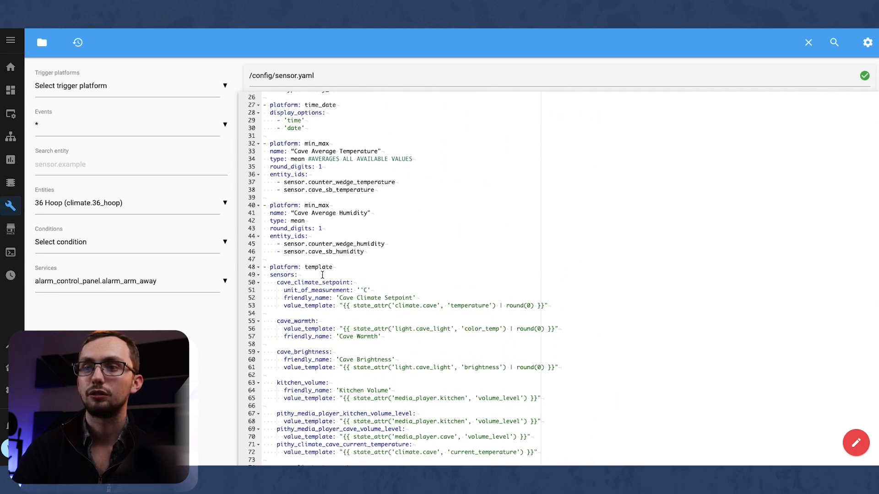
{"action": "left_click", "coordinate": [322, 274]}
{"action": "key", "text": "Return"}
{"action": "key", "text": "Return"}
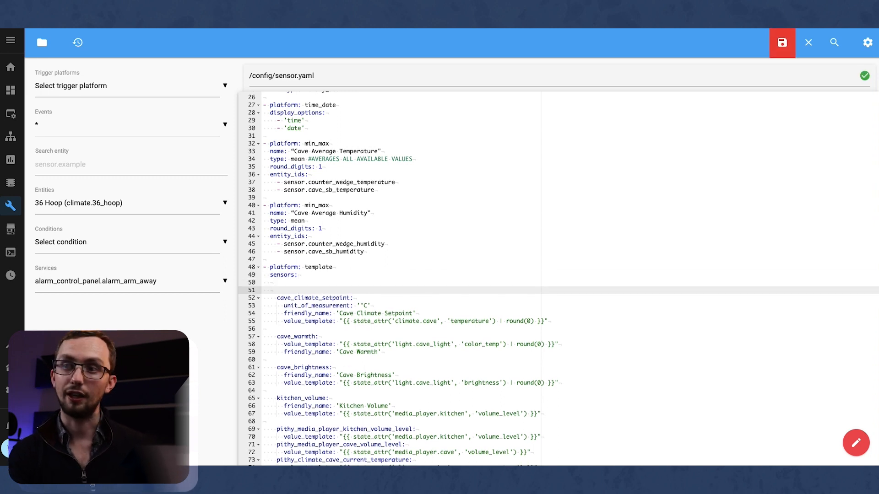
{"action": "key", "text": "Return"}
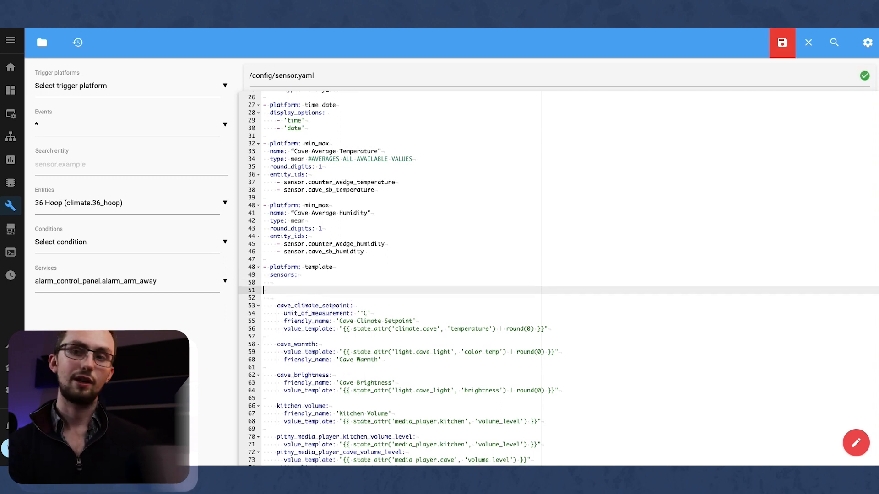
{"action": "key", "text": "Tab"}
{"action": "key", "text": "Tab"}
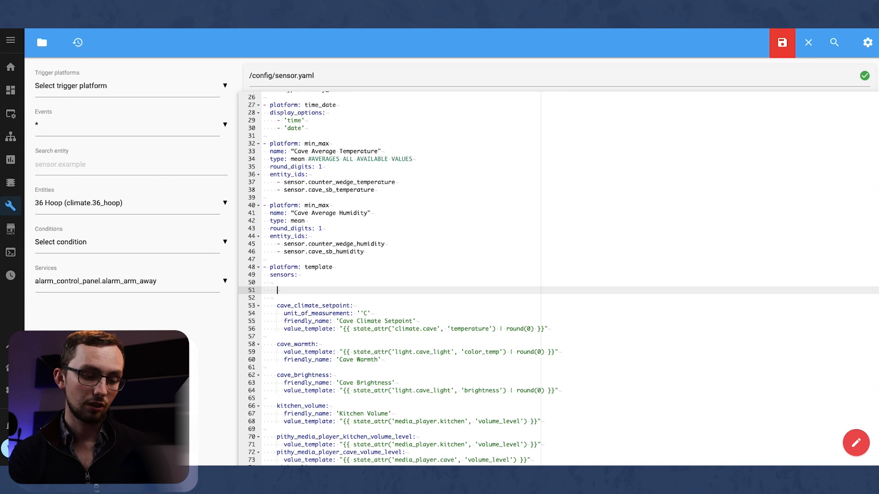
{"action": "type", "text": "time_of_day"}
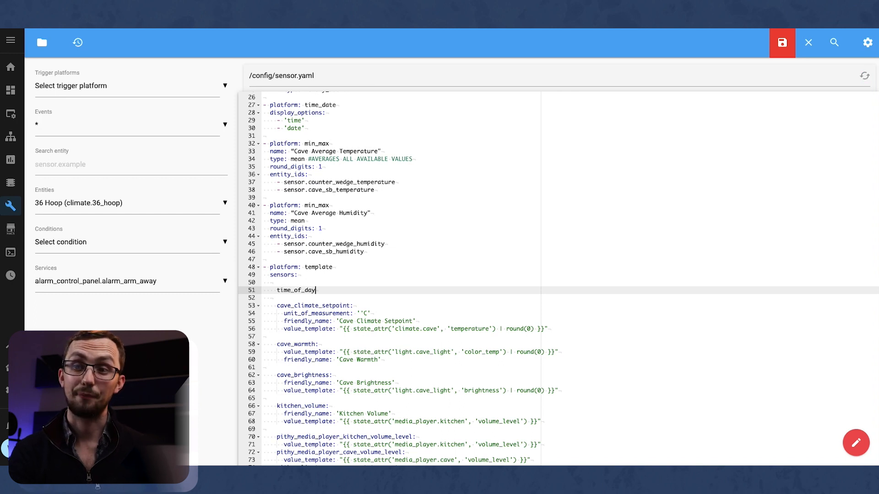
{"action": "type", "text": ":"}
Step: Give the time_of_day sensor the line friendly_name: "Time of Day", indented one level
{"action": "key", "text": "Return"}
{"action": "key", "text": "Tab"}
{"action": "type", "text": "friendly"}
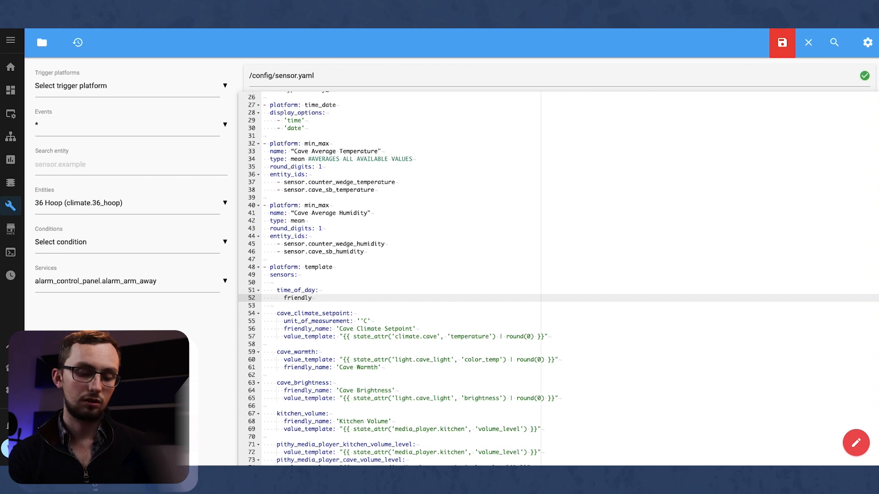
{"action": "type", "text": "_name: \""}
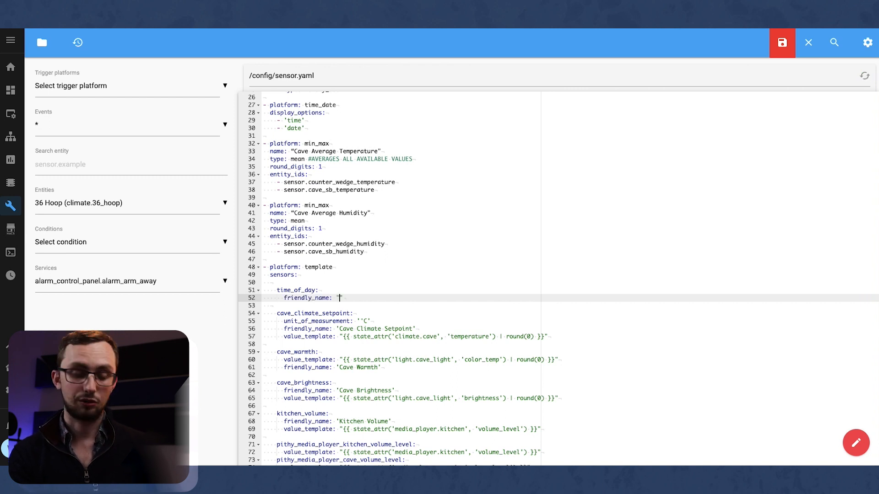
{"action": "type", "text": "Time of Day"}
{"action": "key", "text": "Return"}
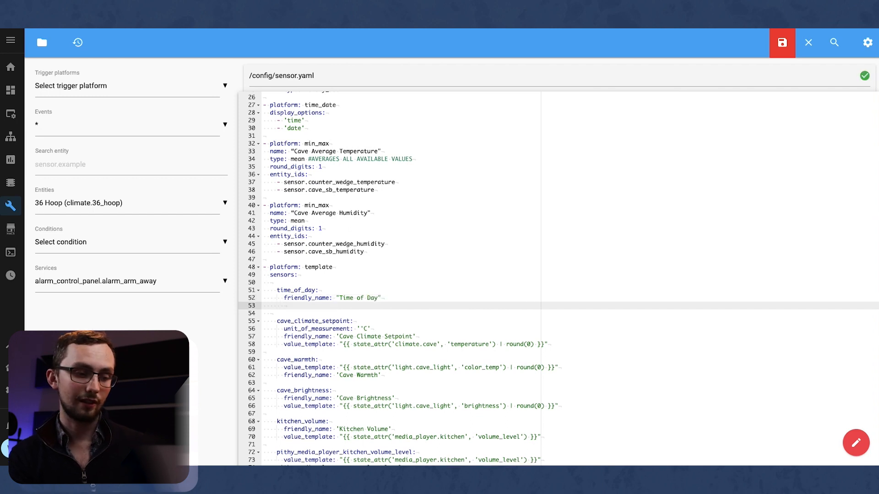
Step: Add a multi-line value_template: >- key below the friendly name of the time_of_day sensor
{"action": "type", "text": "value"}
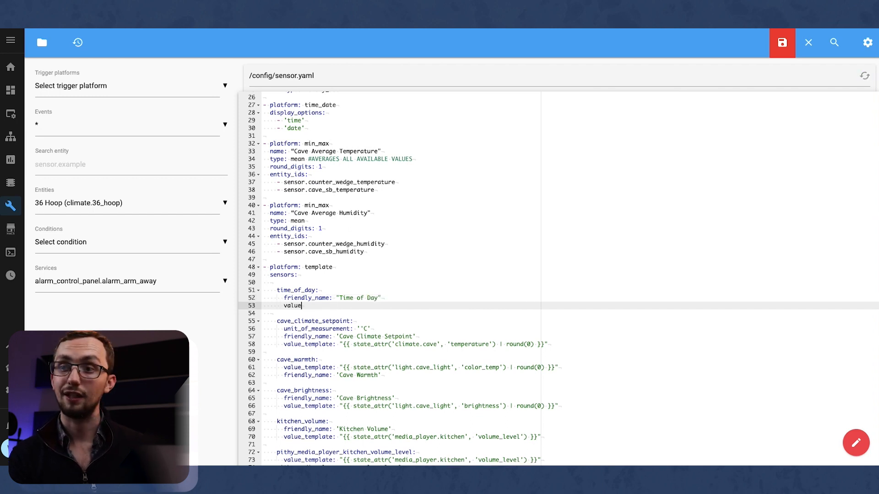
{"action": "type", "text": "_template\""}
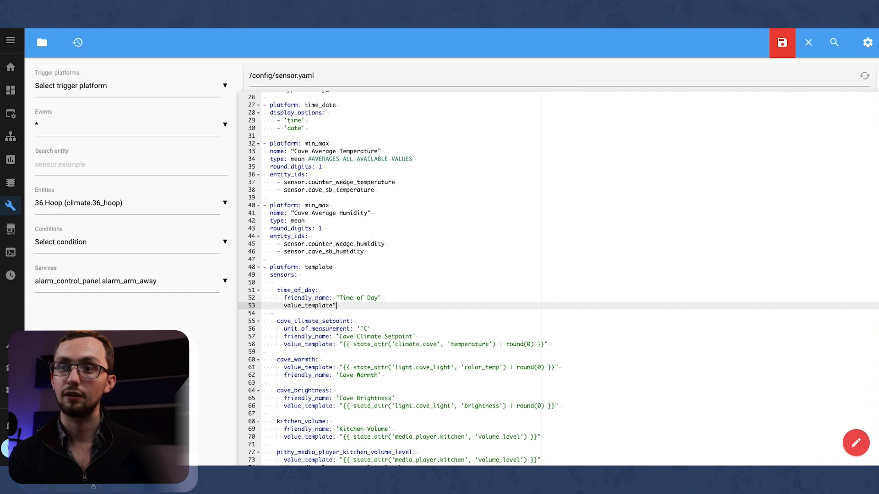
{"action": "type", "text": ": >-"}
{"action": "key", "text": "Return"}
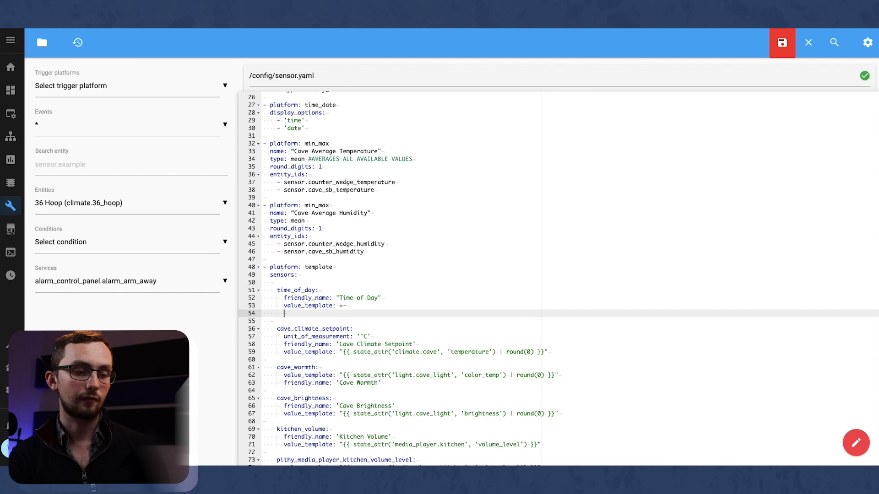
Step: Begin the value template with {% if is_state on an indented line
{"action": "key", "text": "Tab"}
{"action": "type", "text": "{"}
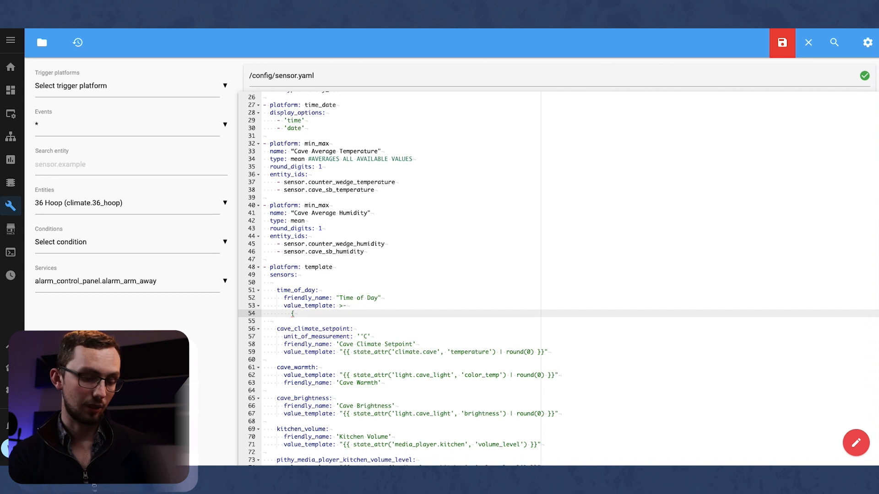
{"action": "type", "text": "% if"}
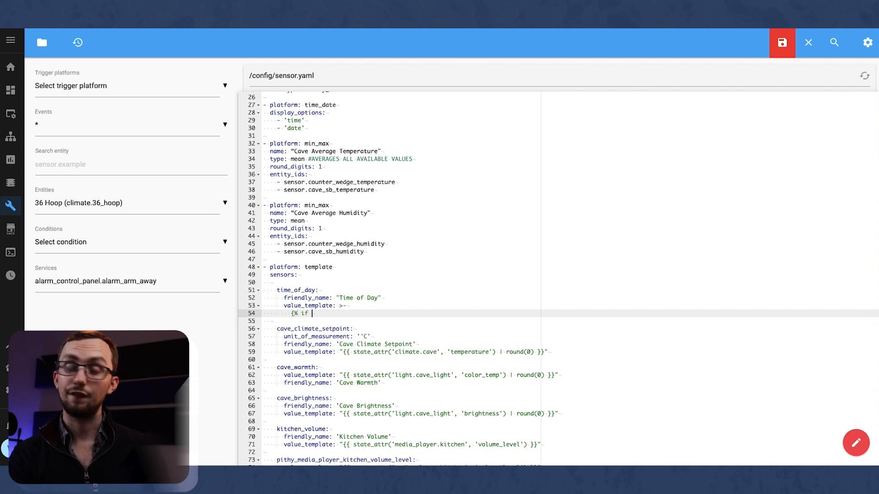
{"action": "type", "text": " id_ta"}
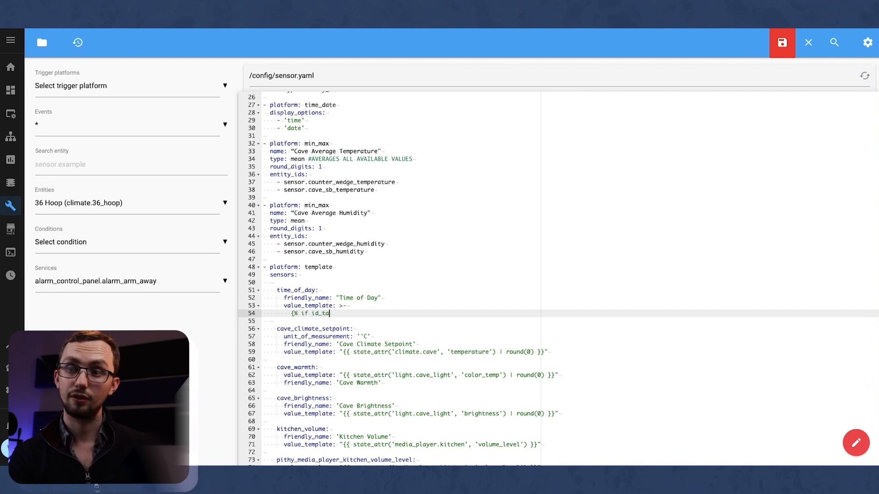
{"action": "key", "text": "Left"}
{"action": "type", "text": "s"}
{"action": "key", "text": "Left"}
{"action": "key", "text": "Left"}
{"action": "key", "text": "BackSpace"}
{"action": "type", "text": "s"}
{"action": "key", "text": "End"}
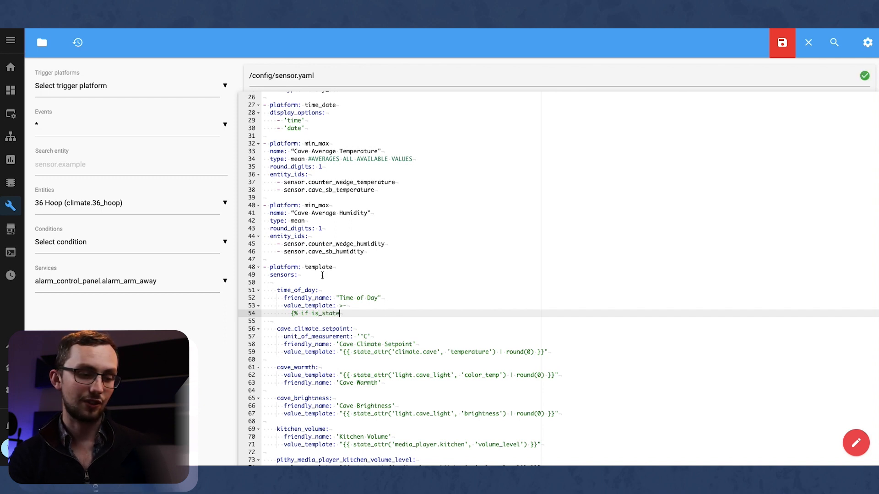
Step: Complete the condition with ('binary_sensor.morning','on') %} and add Morning as its indented result line
{"action": "type", "text": "("}
{"action": "type", "text": "'binar"}
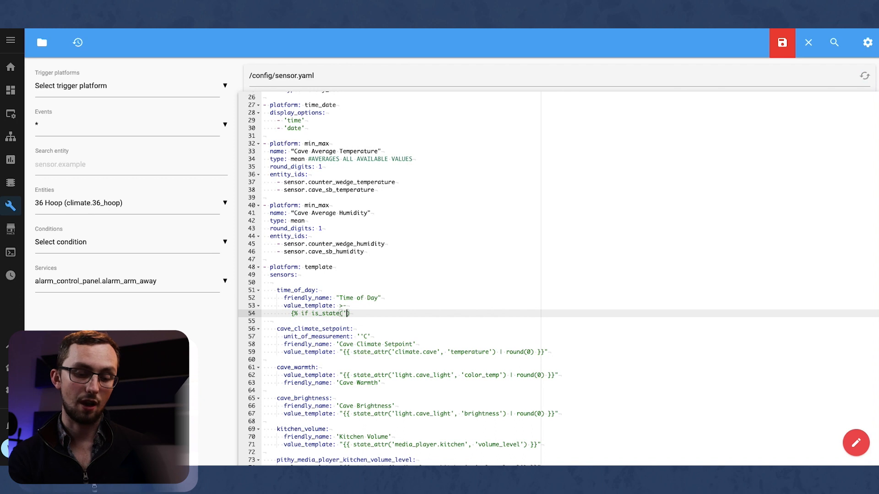
{"action": "type", "text": "y_s"}
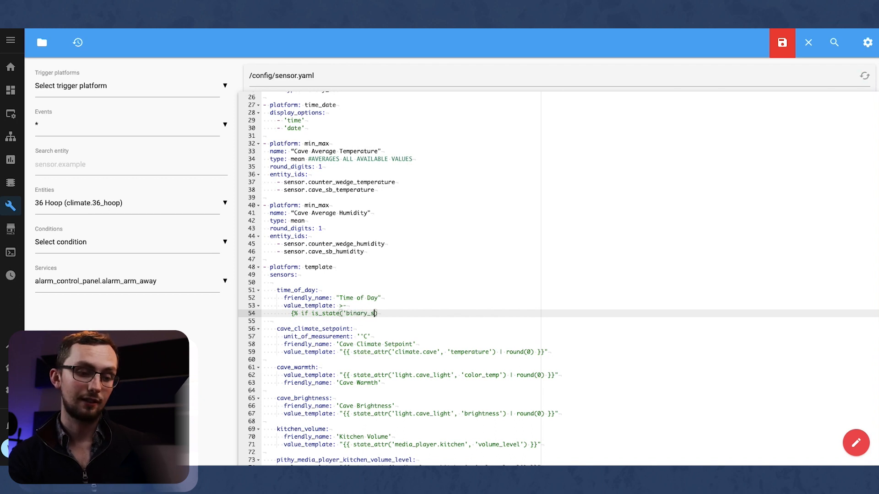
{"action": "type", "text": "ensor.mor"}
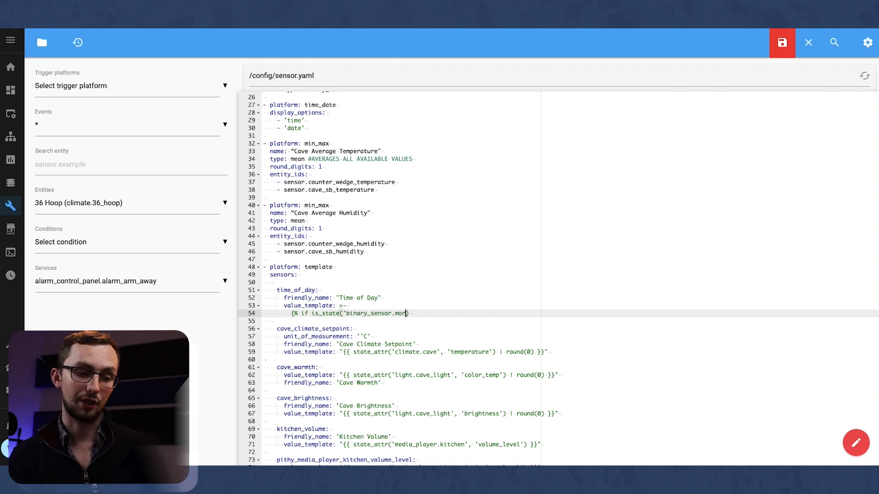
{"action": "type", "text": "ning','"}
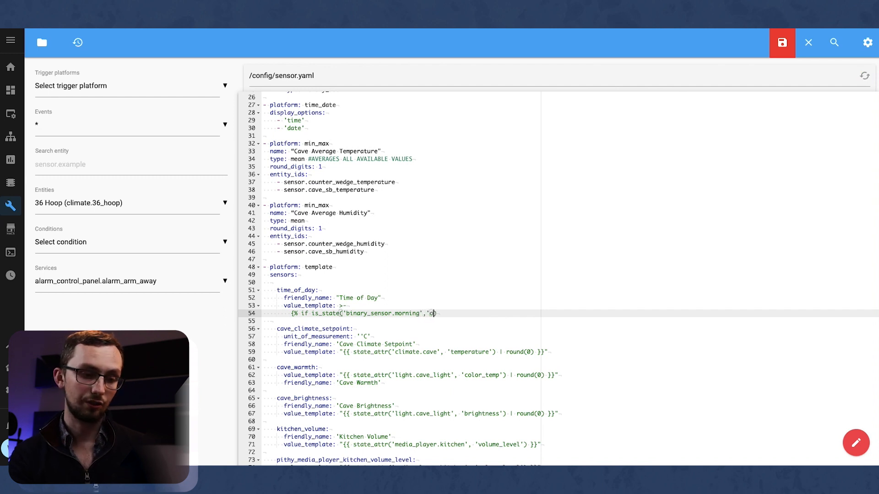
{"action": "type", "text": "on') "}
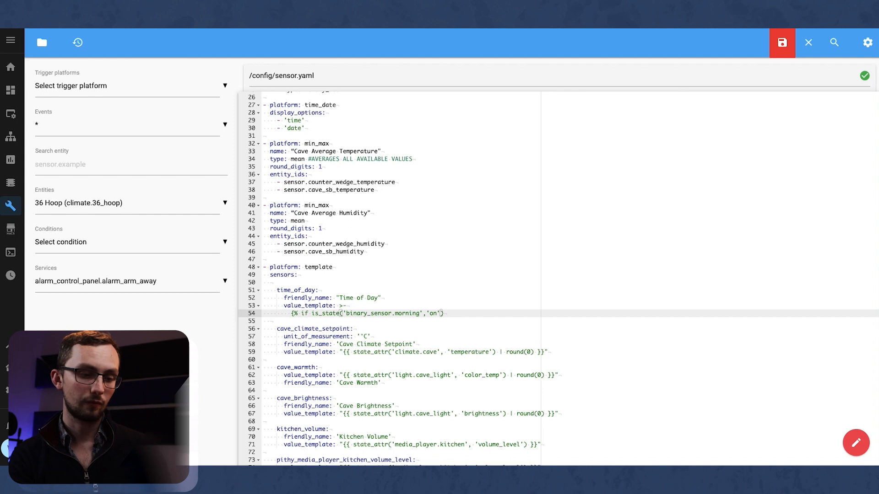
{"action": "type", "text": "%}"}
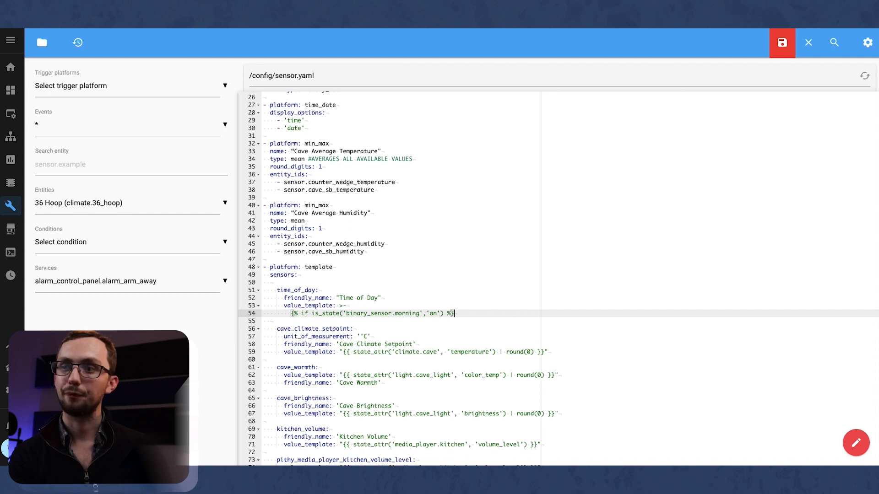
{"action": "key", "text": "Return"}
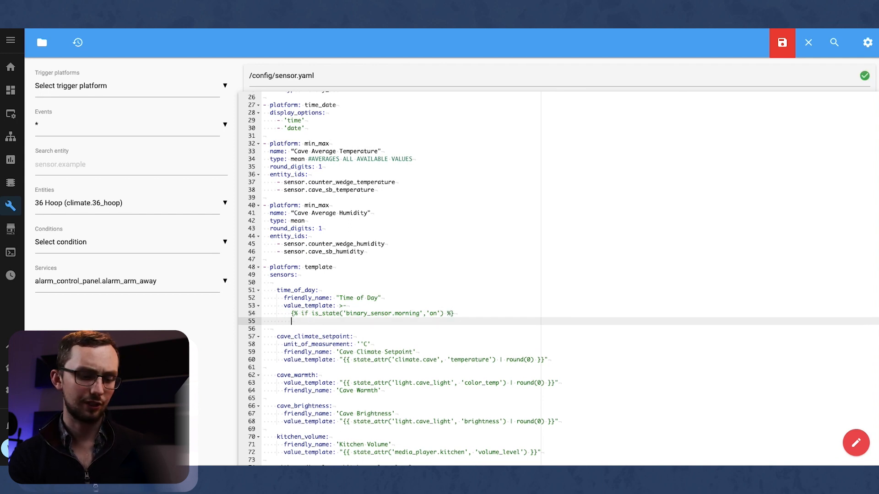
{"action": "key", "text": "Delete"}
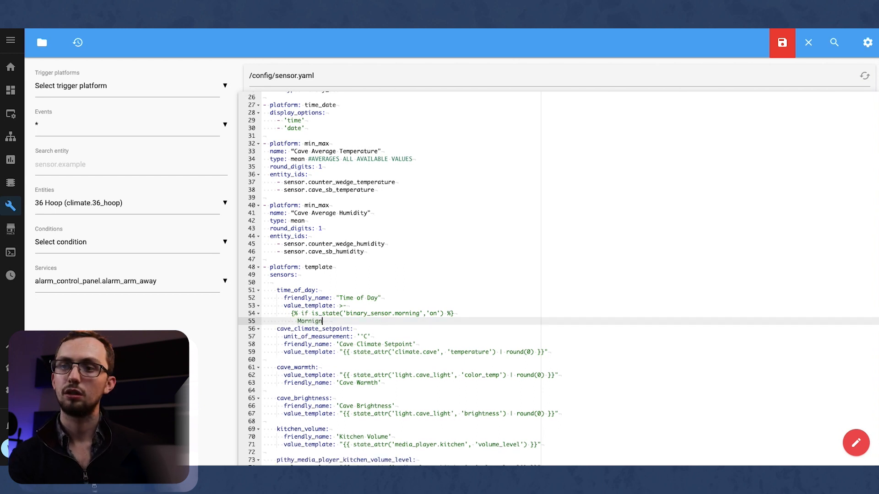
Step: Duplicate the morning condition and its Morning result line twice directly below
{"action": "left_click_drag", "start_coordinate": [324, 321], "coordinate": [244, 311]}
{"action": "key", "text": "ctrl+c"}
{"action": "left_click", "coordinate": [352, 322]}
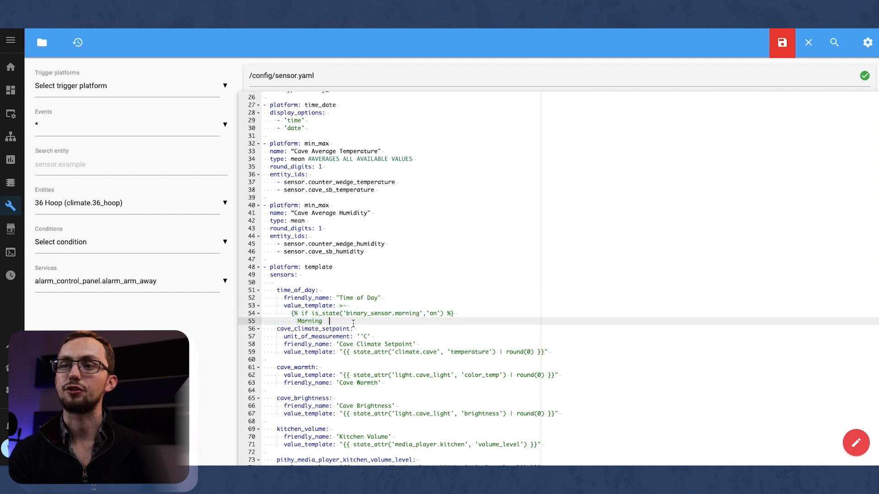
{"action": "key", "text": "Return"}
{"action": "key", "text": "ctrl+v"}
{"action": "key", "text": "Return"}
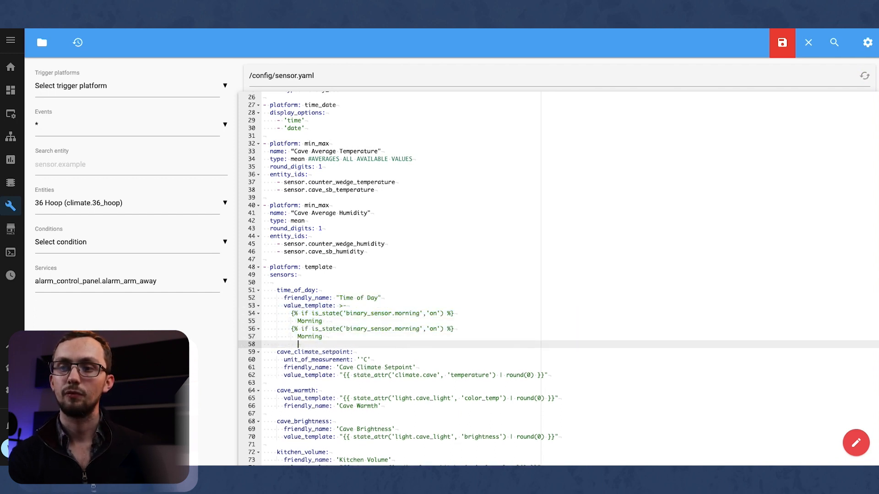
{"action": "key", "text": "ctrl+v"}
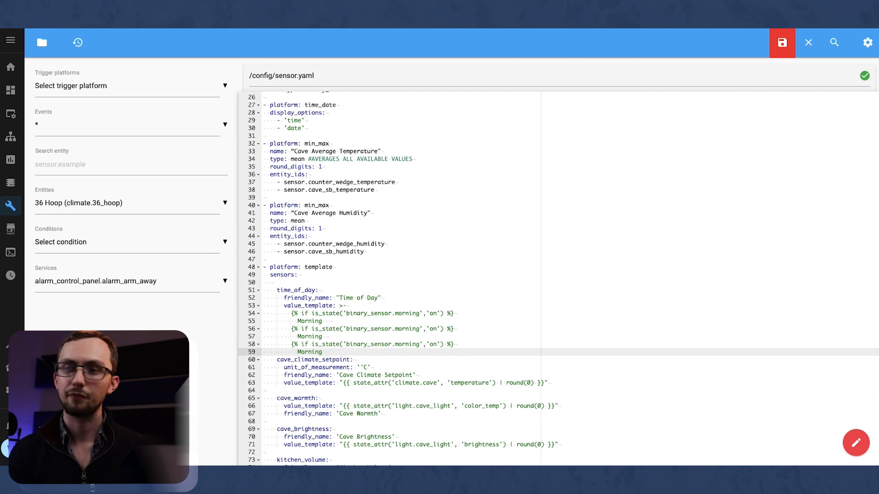
Step: Change the first duplicate to {% elif is_state('binary_sensor.afternoon','on') %} with the result Afternoon
{"action": "left_click", "coordinate": [302, 328]}
{"action": "type", "text": "el"}
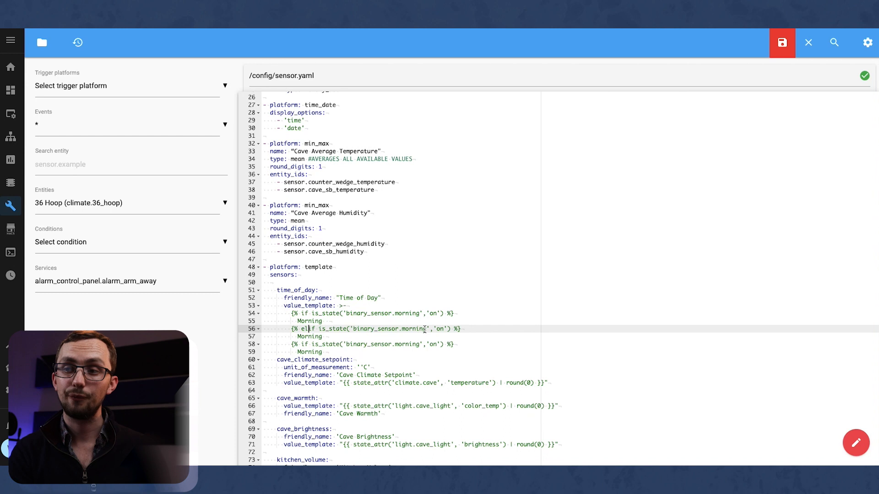
{"action": "key", "text": "BackSpace"}
{"action": "key", "text": "BackSpace"}
{"action": "key", "text": "BackSpace"}
{"action": "key", "text": "BackSpace"}
{"action": "key", "text": "BackSpace"}
{"action": "key", "text": "BackSpace"}
{"action": "key", "text": "BackSpace"}
{"action": "type", "text": "a"}
{"action": "type", "text": "fternoon"}
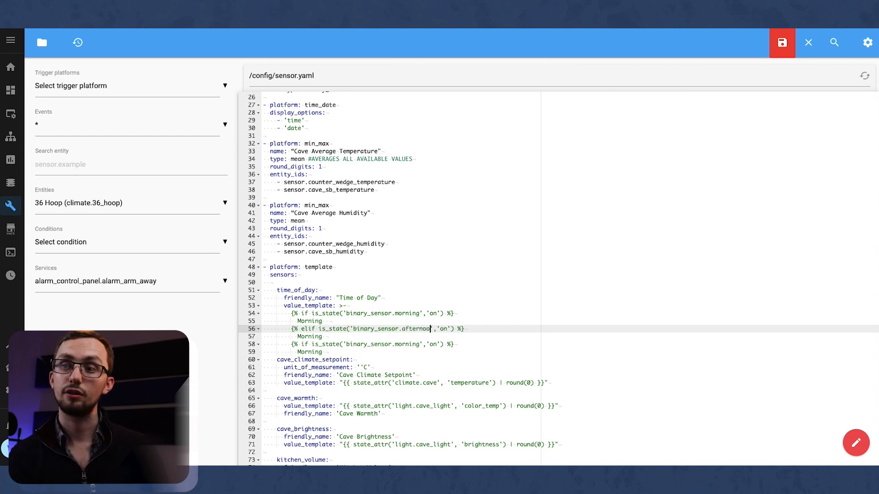
{"action": "double_click", "coordinate": [307, 337]}
{"action": "type", "text": "A"}
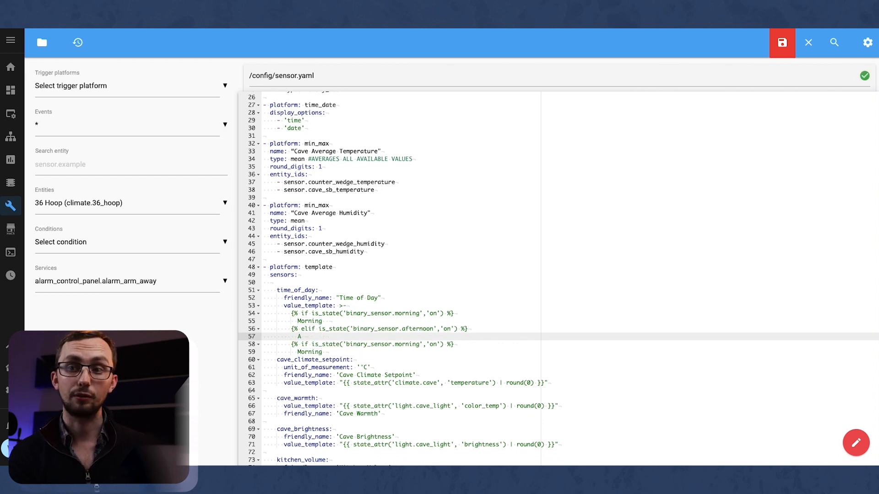
{"action": "type", "text": "fternoon"}
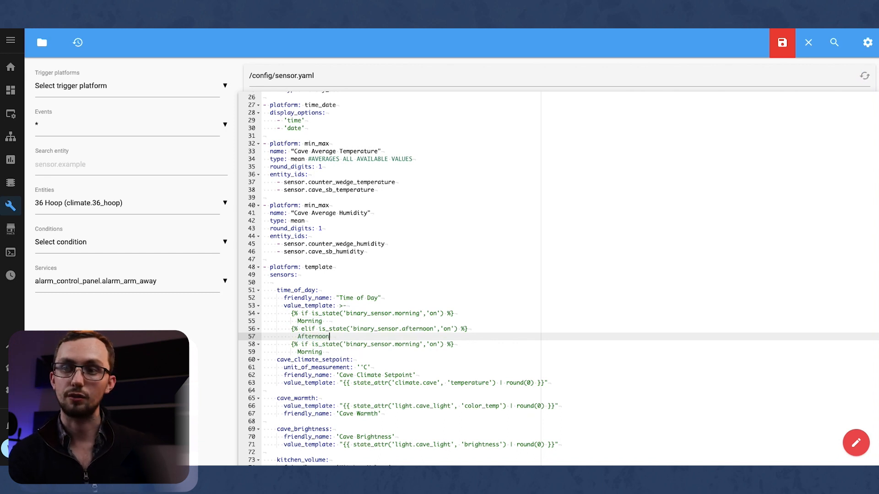
Step: Change the second duplicate to {% elif is_state('binary_sensor.evening','on') %} with the result Evening, followed by a new line
{"action": "left_click", "coordinate": [302, 345]}
{"action": "type", "text": "el"}
{"action": "double_click", "coordinate": [422, 344]}
{"action": "type", "text": "evening"}
{"action": "key", "text": "Down"}
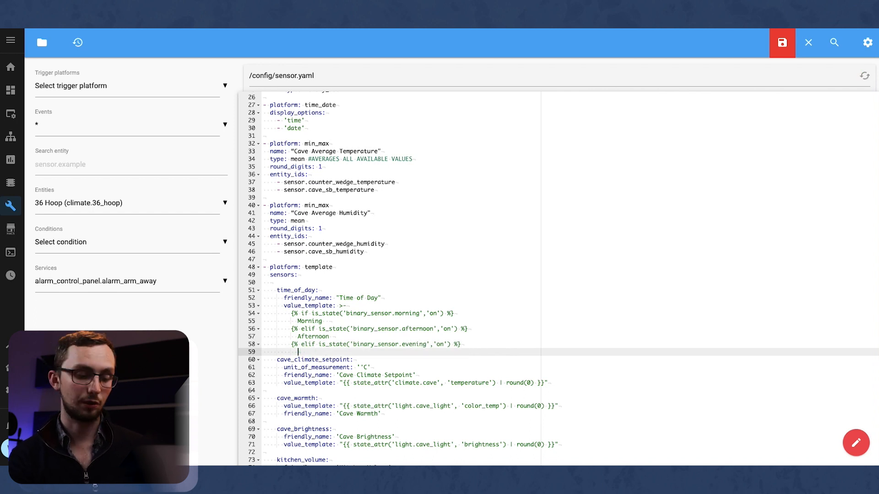
{"action": "key", "text": "Return"}
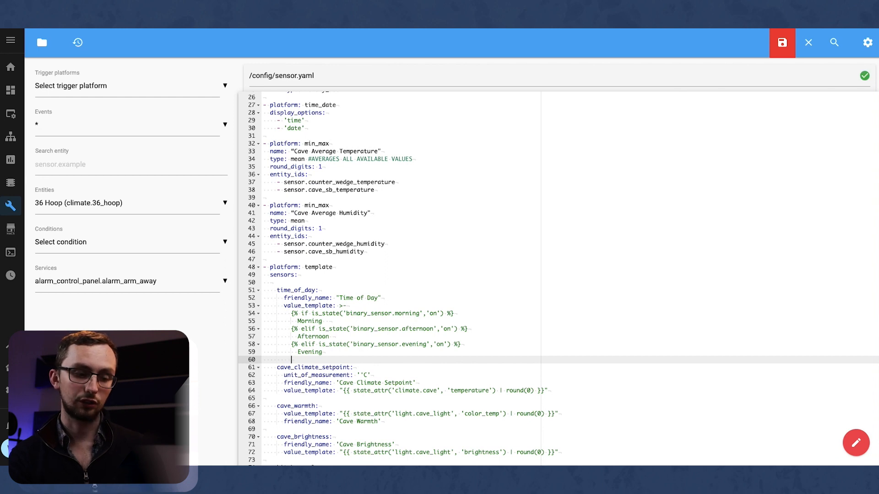
Step: Add the fallback branch {% else %} with the indented result Night below the Evening line, followed by a new line
{"action": "type", "text": "{% else "}
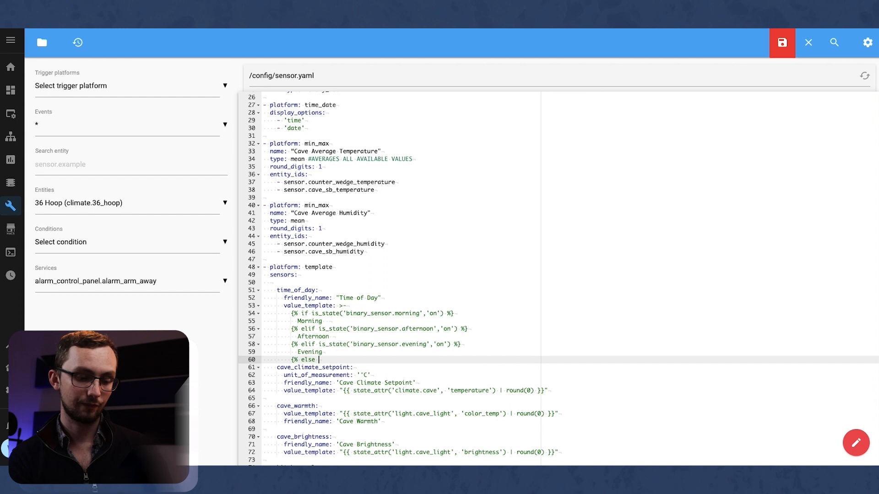
{"action": "type", "text": "%}"}
{"action": "key", "text": "Return"}
{"action": "type", "text": "Night"}
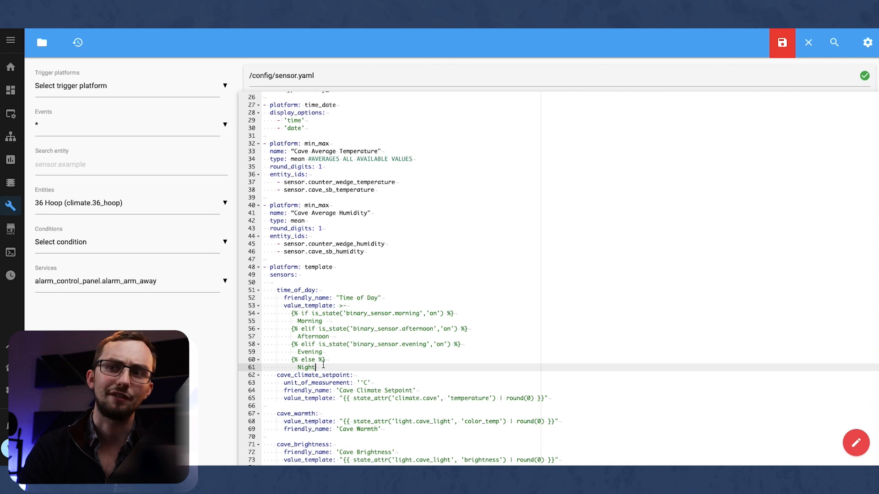
{"action": "key", "text": "Return"}
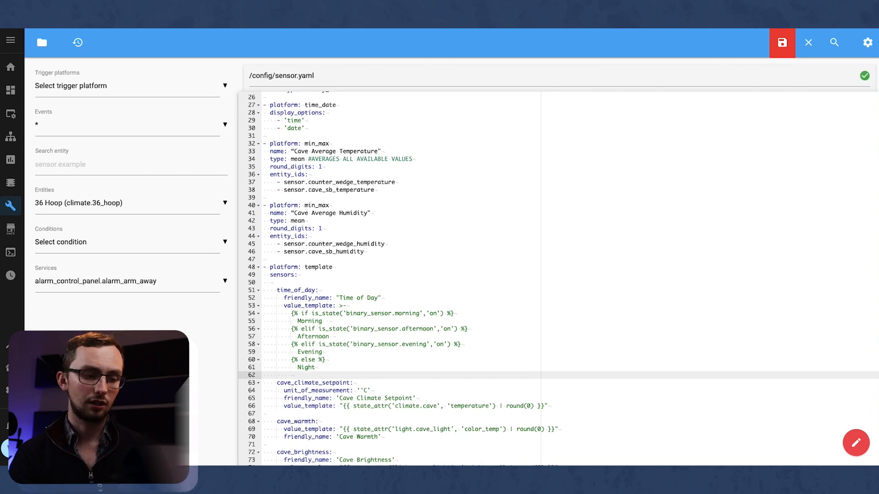
Step: Close the template with {% endif %}, leave a blank line before cave_climate_setpoint, and save sensor.yaml
{"action": "type", "text": "{"}
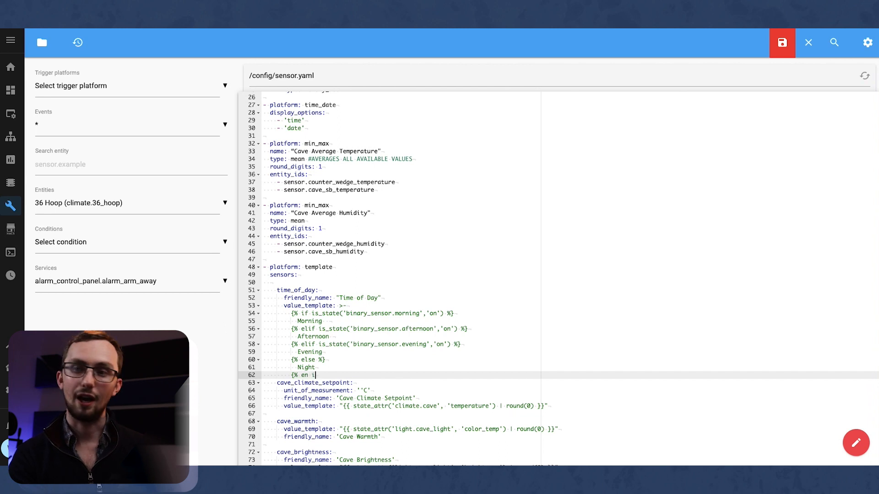
{"action": "type", "text": "% endif %"}
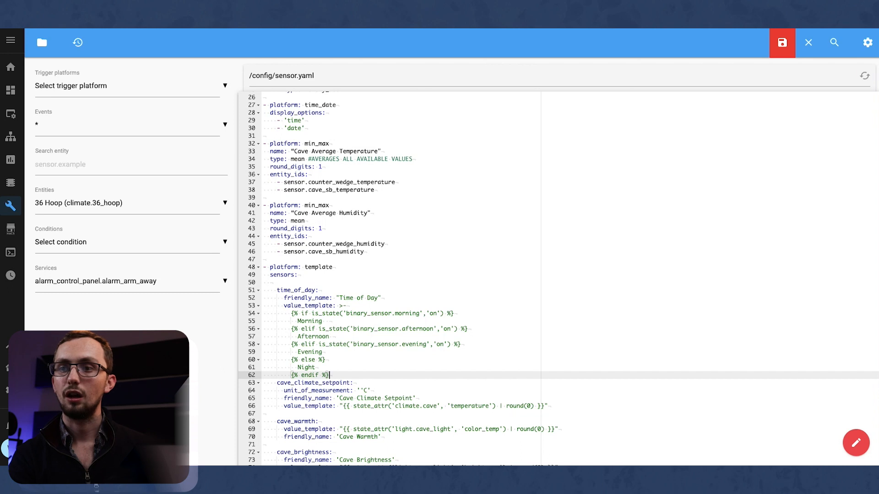
{"action": "key", "text": "Return"}
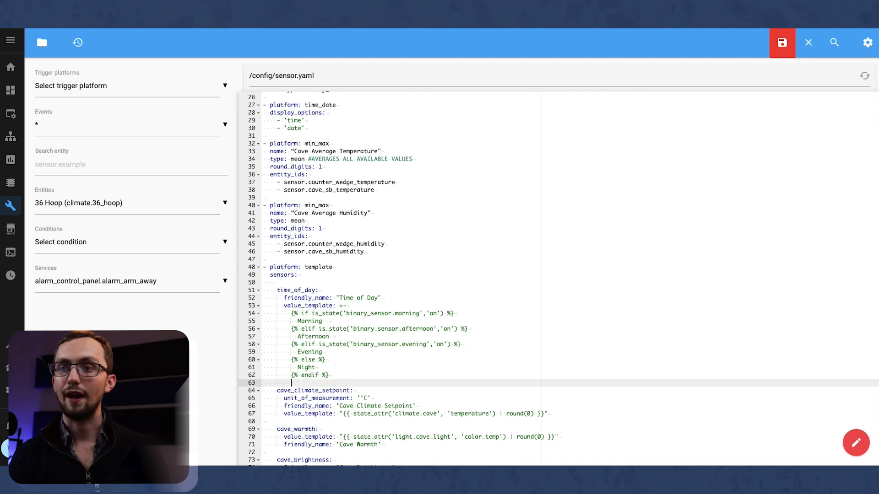
{"action": "key", "text": "ctrl+s"}
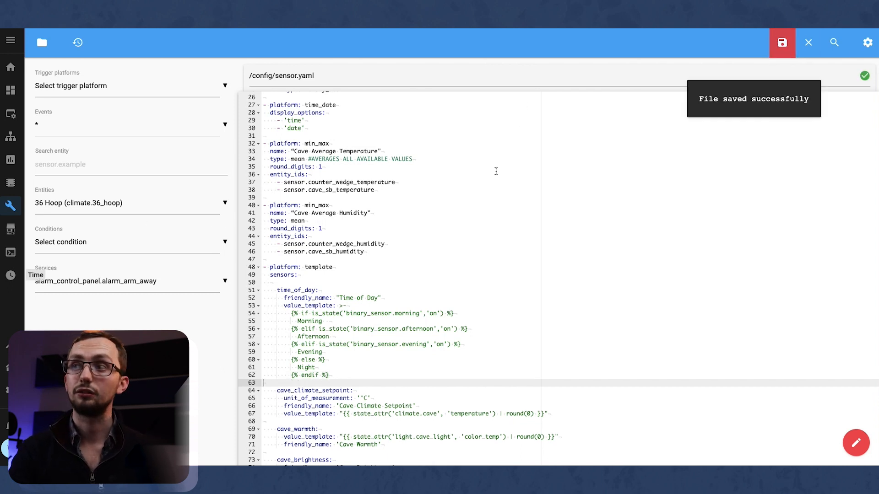
Step: Apply the saved sensor changes from Home Assistant's configuration settings
{"action": "left_click", "coordinate": [6, 392]}
{"action": "scroll", "coordinate": [392, 290], "scroll_direction": "down", "scroll_amount": 8}
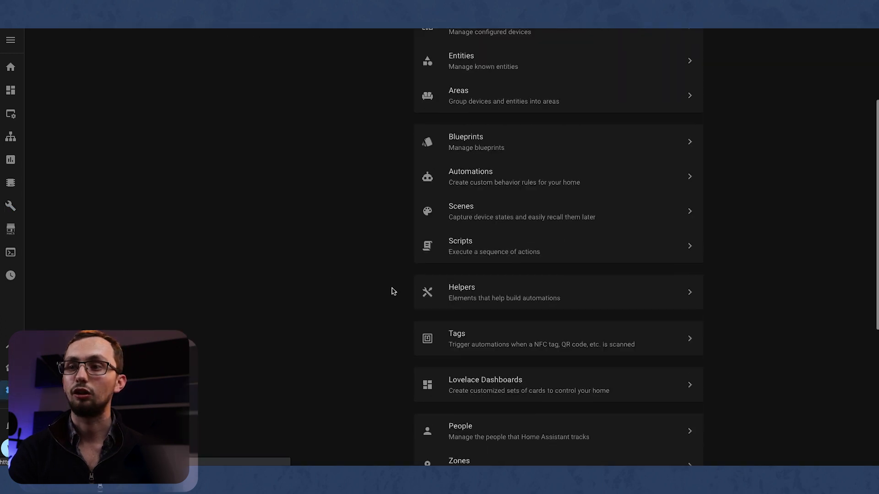
{"action": "left_click", "coordinate": [475, 336]}
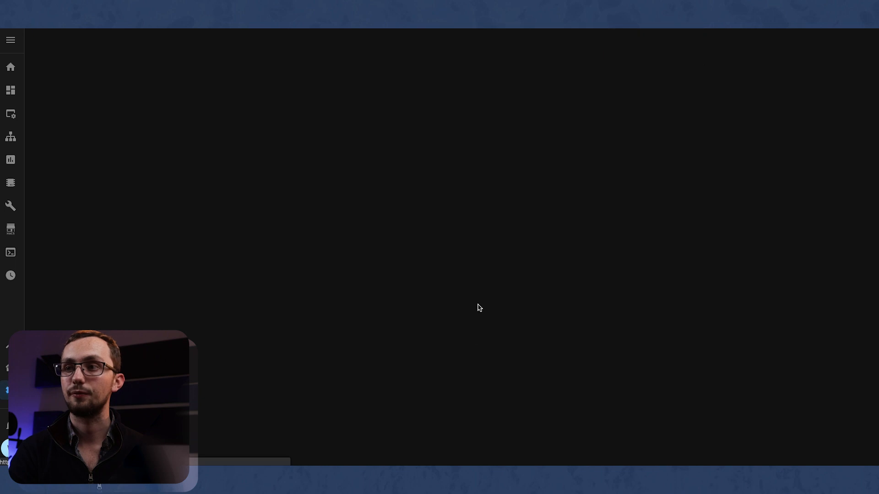
{"action": "left_click", "coordinate": [539, 179]}
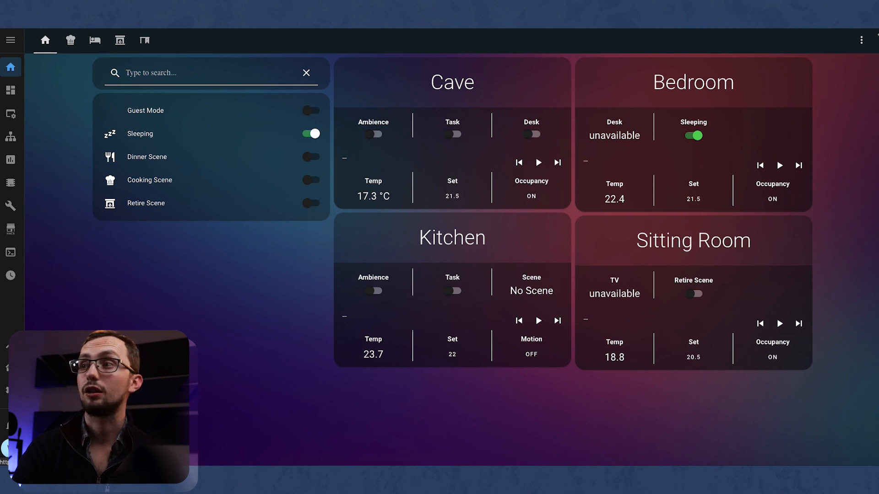
Step: Switch to the dashboard containing the Lighting and Heating views and open it for editing
{"action": "left_click", "coordinate": [862, 40]}
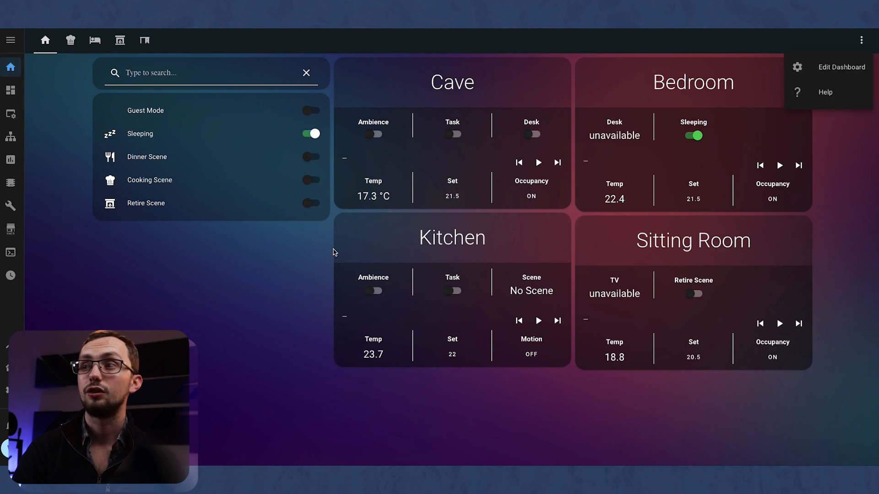
{"action": "left_click", "coordinate": [308, 245]}
{"action": "left_click", "coordinate": [11, 92]}
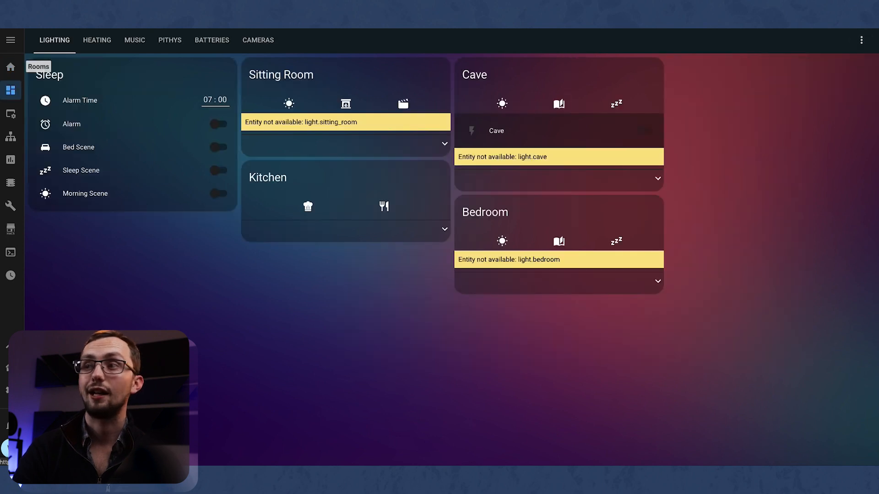
{"action": "left_click", "coordinate": [862, 41]}
{"action": "left_click", "coordinate": [856, 71]}
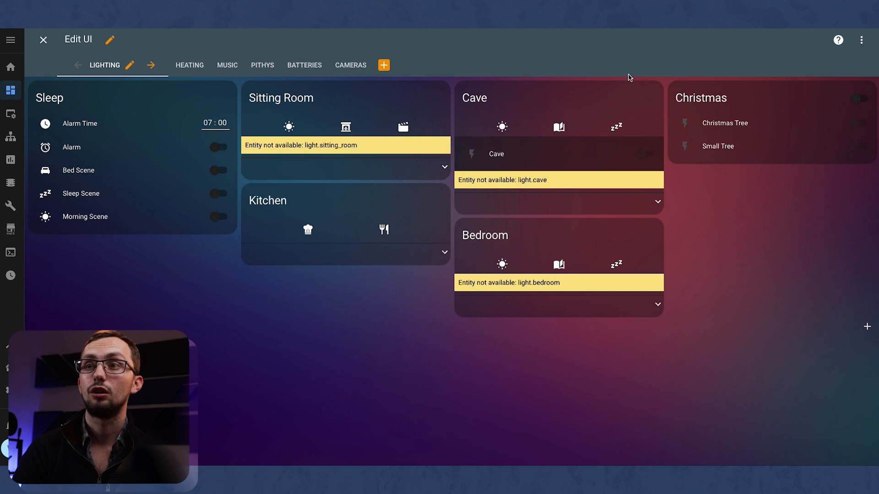
Step: Add a new dashboard view titled Time of day and save it
{"action": "left_click", "coordinate": [384, 65]}
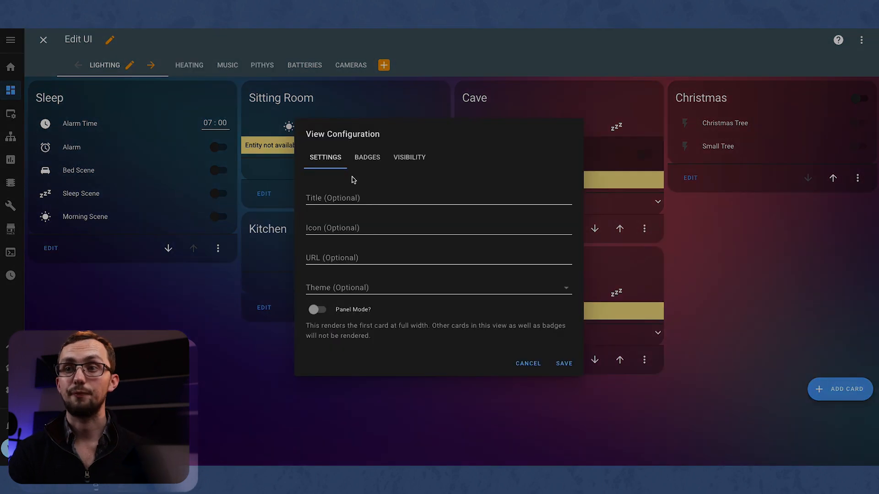
{"action": "left_click", "coordinate": [325, 197]}
{"action": "type", "text": "Time of day"}
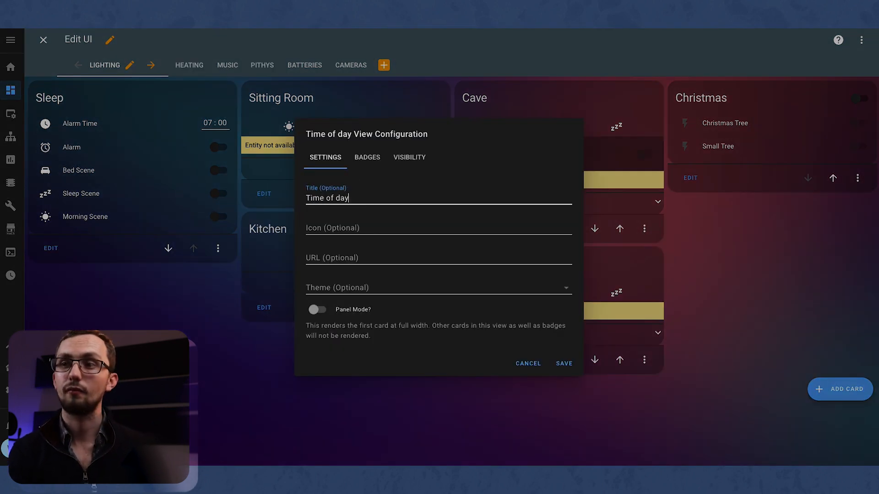
{"action": "left_click", "coordinate": [565, 363]}
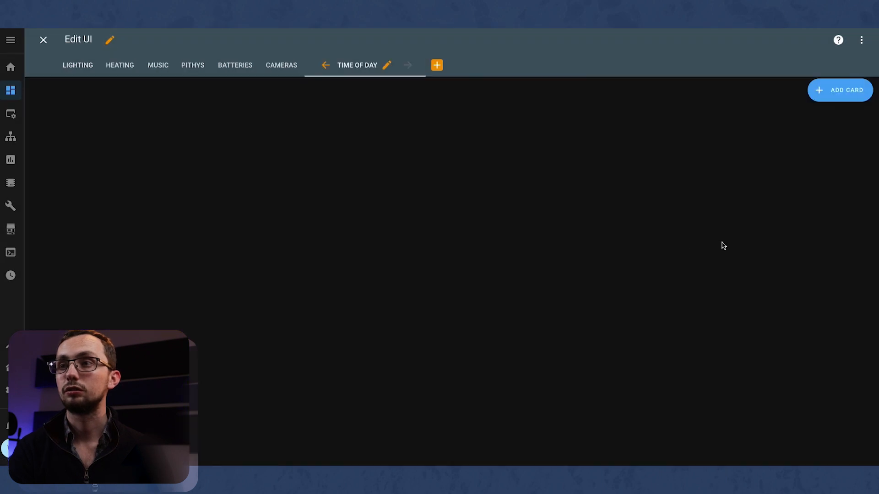
Step: Add a Glance card to the Time of day view and remove its sensor.date and sensor.cave_average_temperature entities
{"action": "left_click", "coordinate": [828, 91]}
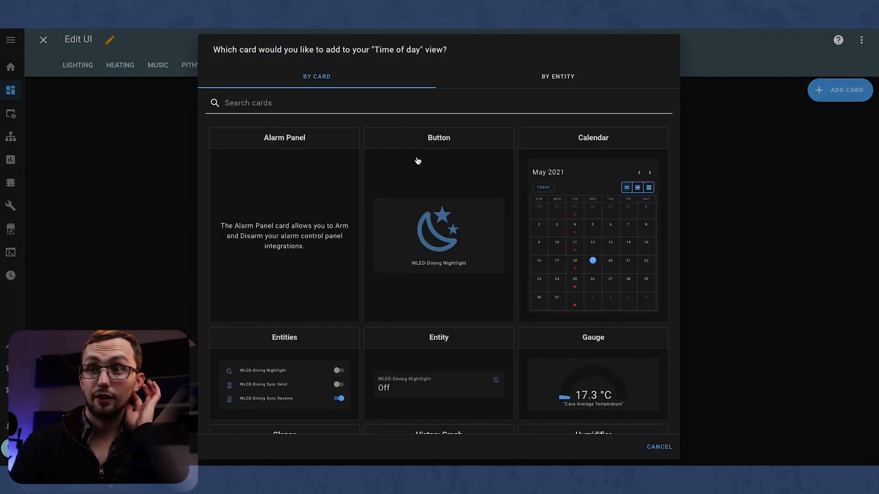
{"action": "scroll", "coordinate": [413, 309], "scroll_direction": "down", "scroll_amount": 3}
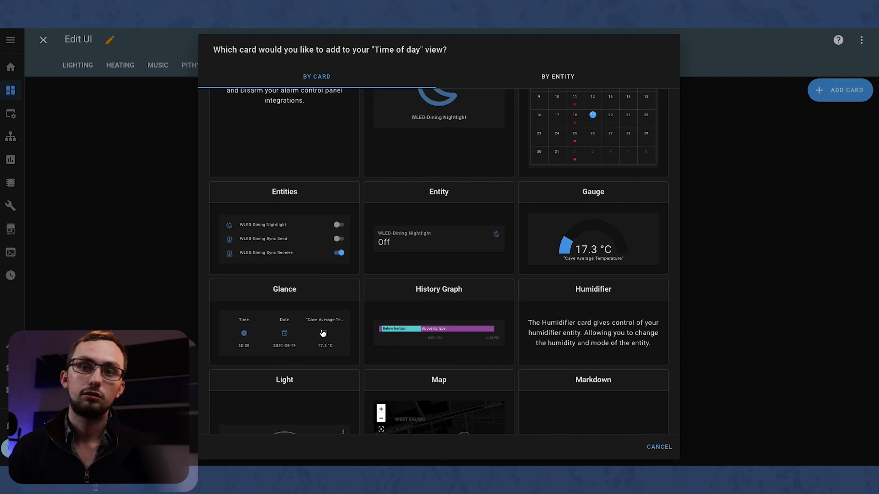
{"action": "left_click", "coordinate": [323, 334]}
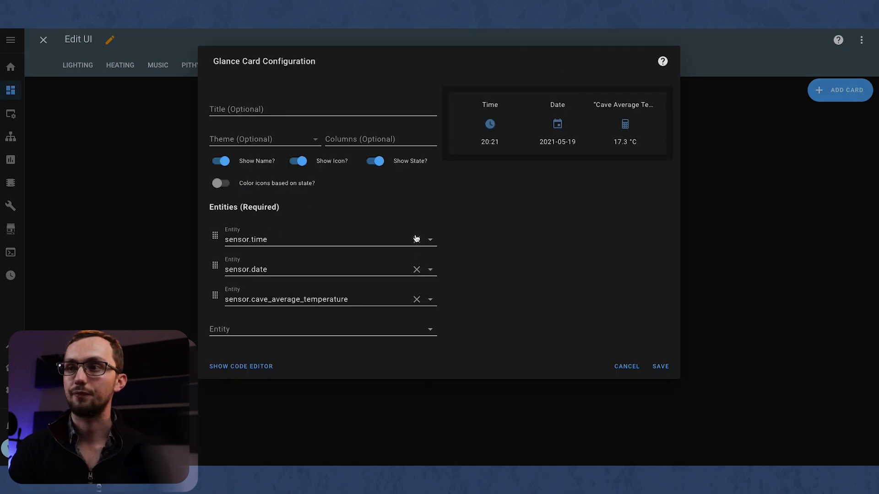
{"action": "left_click", "coordinate": [417, 269]}
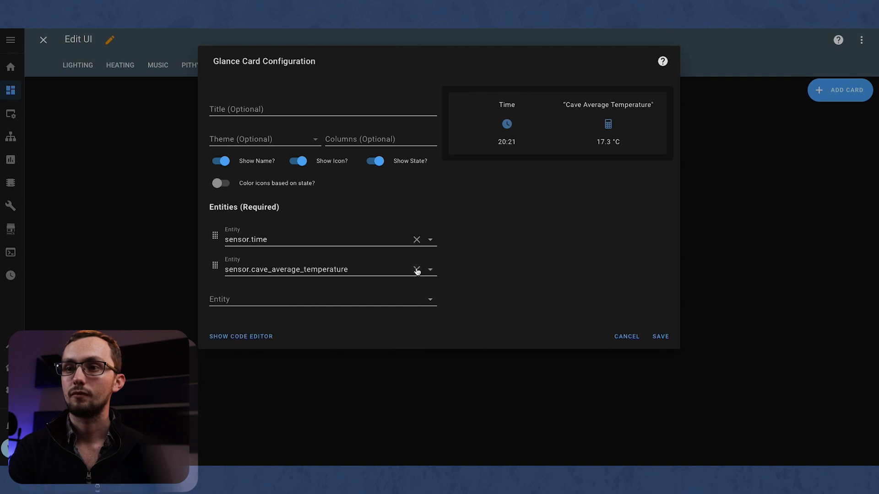
{"action": "left_click", "coordinate": [416, 269]}
Step: Add binary_sensor.morning and binary_sensor.afternoon to the Glance card's entities
{"action": "left_click", "coordinate": [356, 269]}
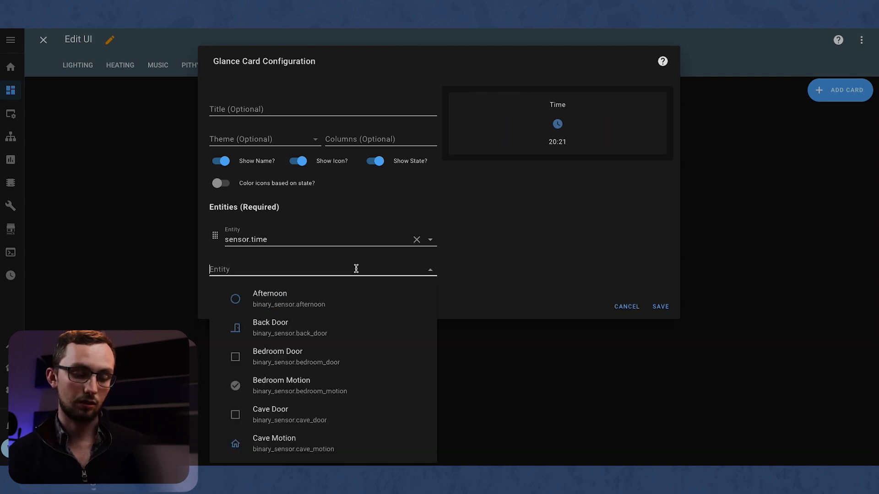
{"action": "type", "text": "morning"}
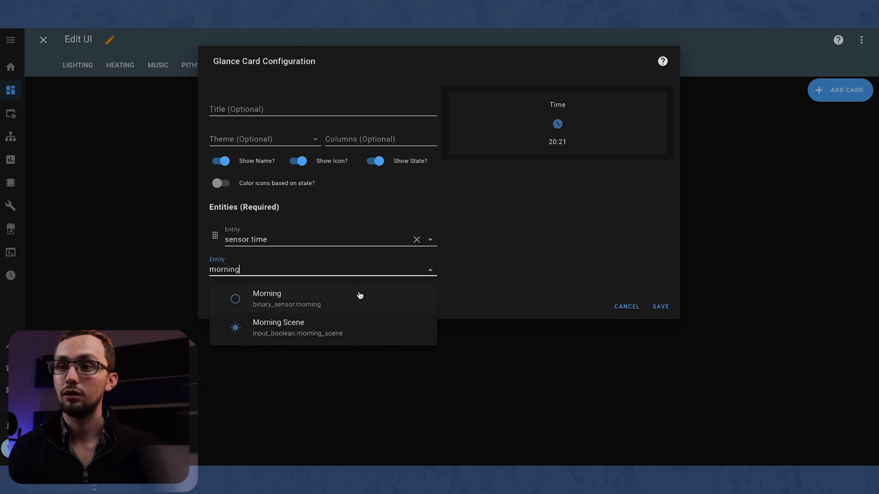
{"action": "left_click", "coordinate": [356, 301]}
{"action": "left_click", "coordinate": [353, 299]}
{"action": "type", "text": "afe"}
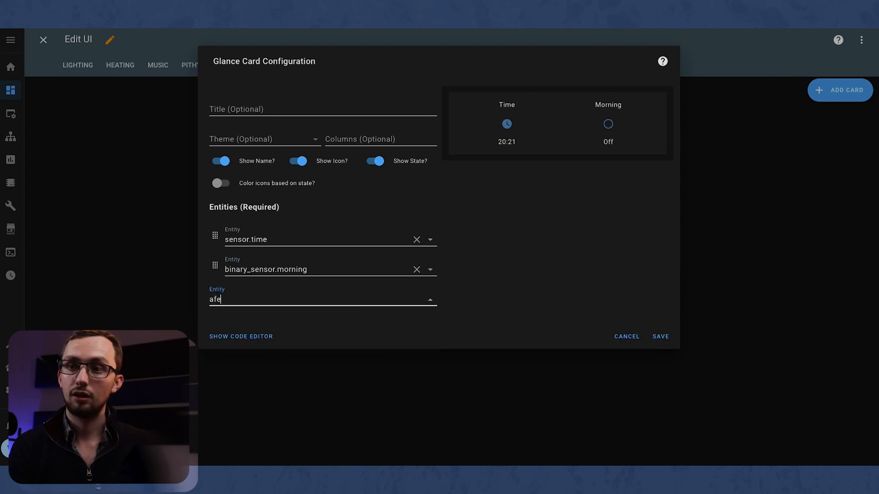
{"action": "left_click", "coordinate": [315, 330]}
Step: Add binary_sensor.evening and binary_sensor.night to the Glance card's entities and save the card
{"action": "left_click", "coordinate": [315, 330]}
{"action": "type", "text": "evem"}
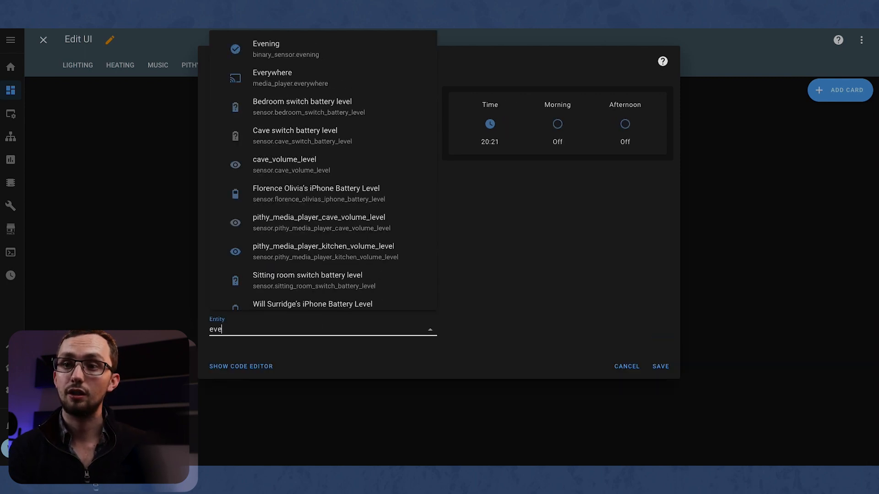
{"action": "key", "text": "BackSpace"}
{"action": "type", "text": "n"}
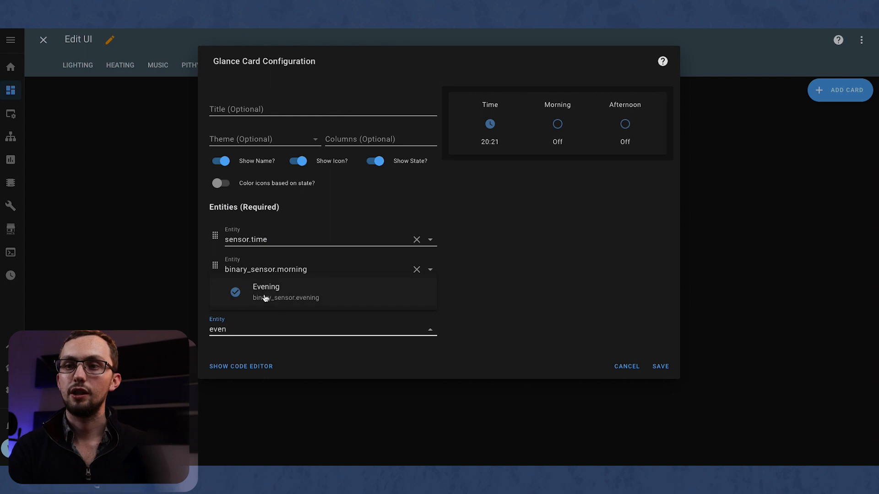
{"action": "left_click", "coordinate": [265, 297]}
{"action": "type", "text": "night"}
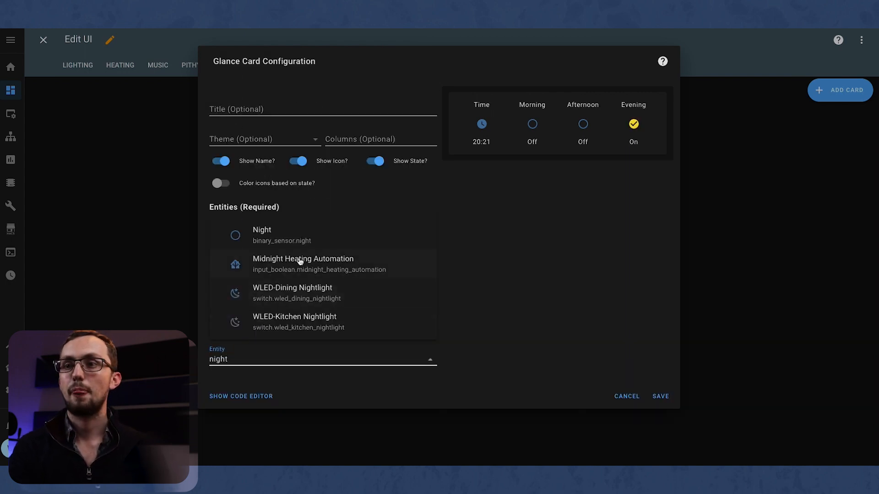
{"action": "left_click", "coordinate": [311, 238]}
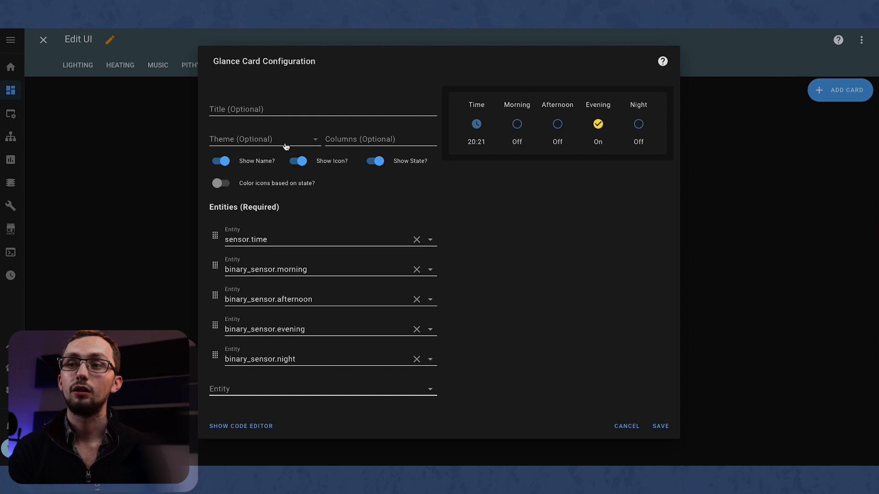
{"action": "left_click", "coordinate": [660, 426]}
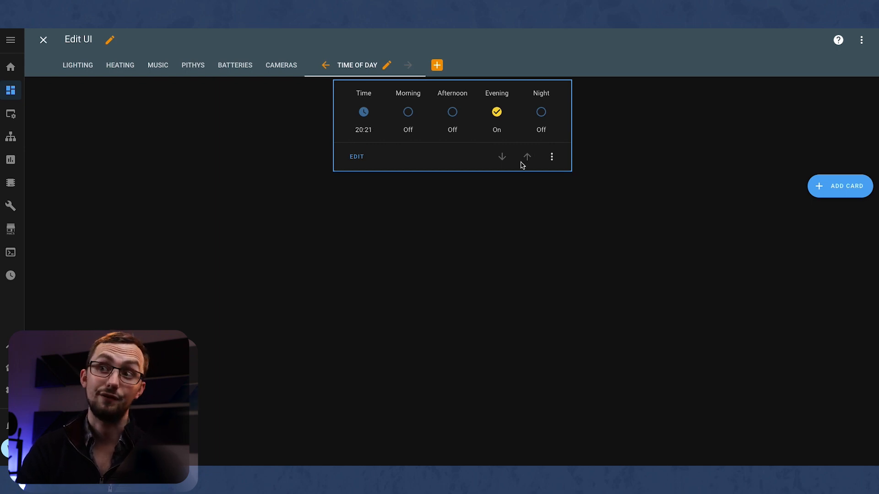
Step: Add an Entity card showing sensor.time_of_day to the Time of day view and save it
{"action": "left_click", "coordinate": [816, 190]}
{"action": "scroll", "coordinate": [428, 359], "scroll_direction": "down", "scroll_amount": 1}
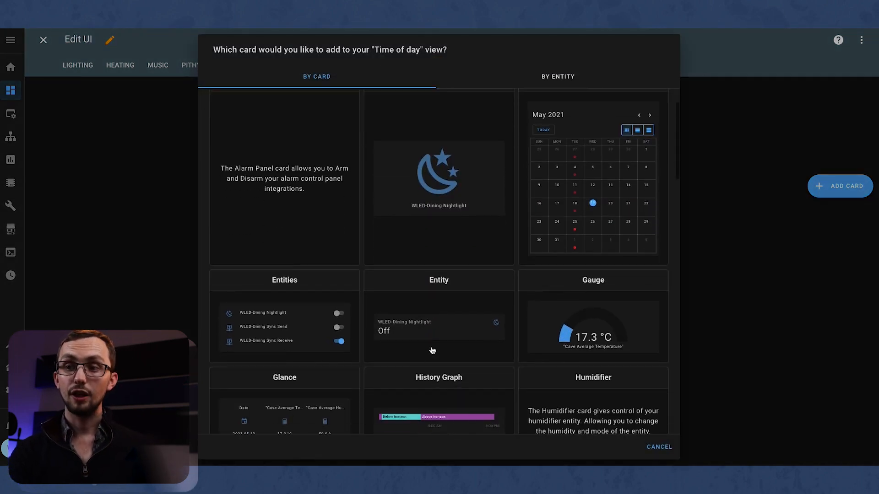
{"action": "left_click", "coordinate": [438, 345]}
{"action": "left_click", "coordinate": [416, 110]}
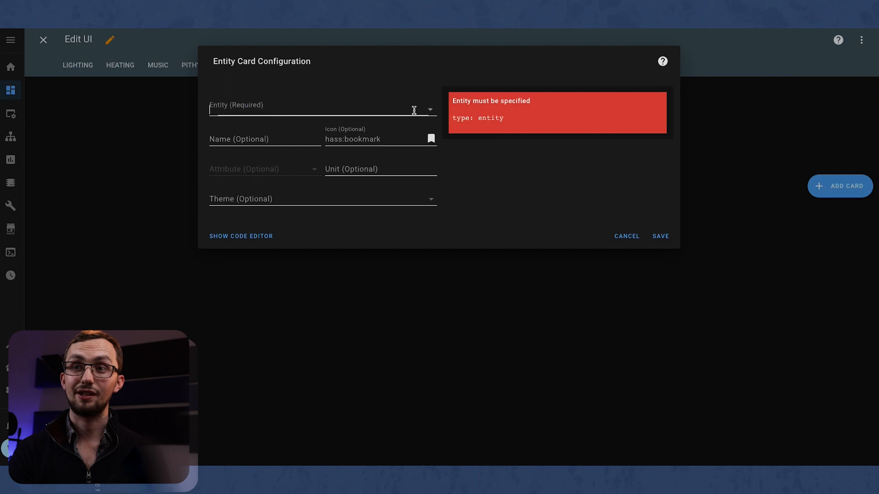
{"action": "left_click", "coordinate": [415, 109]}
{"action": "type", "text": "sensor.tim"}
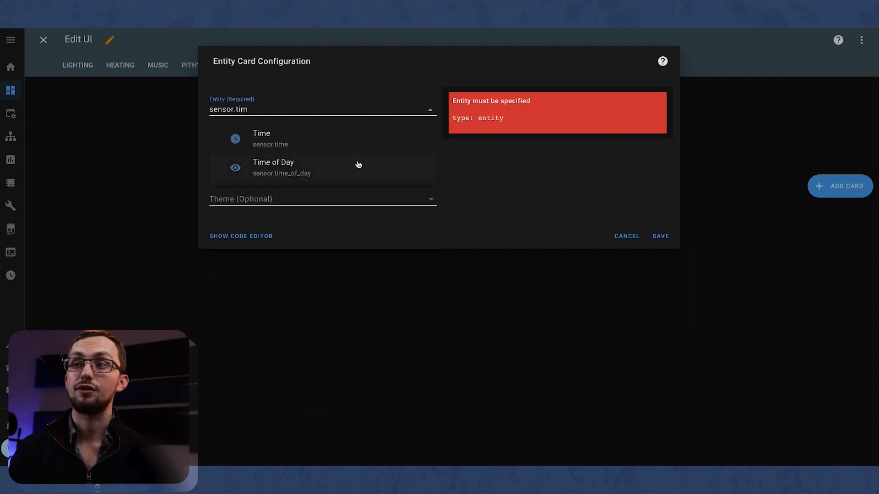
{"action": "left_click", "coordinate": [358, 165]}
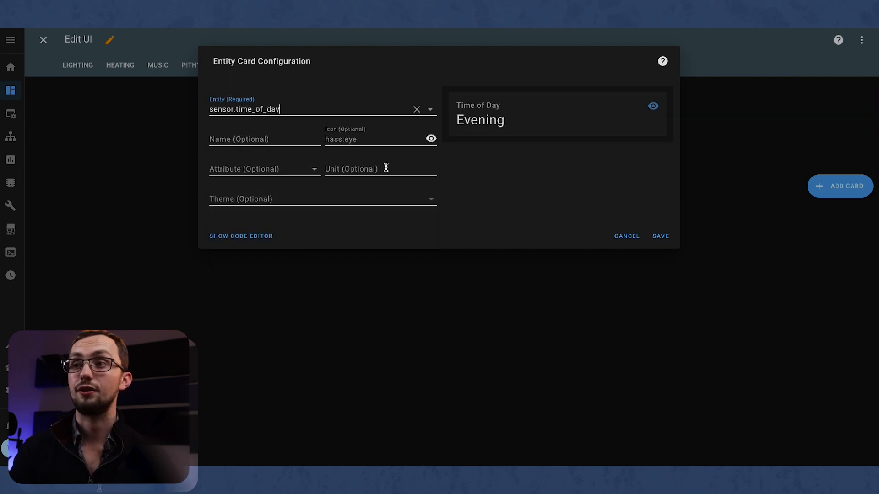
{"action": "left_click", "coordinate": [662, 235]}
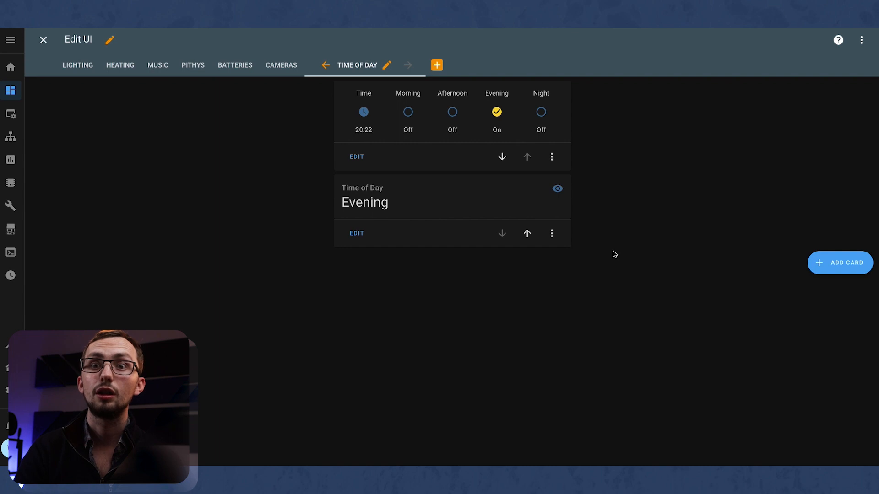
{"action": "left_click", "coordinate": [838, 263]}
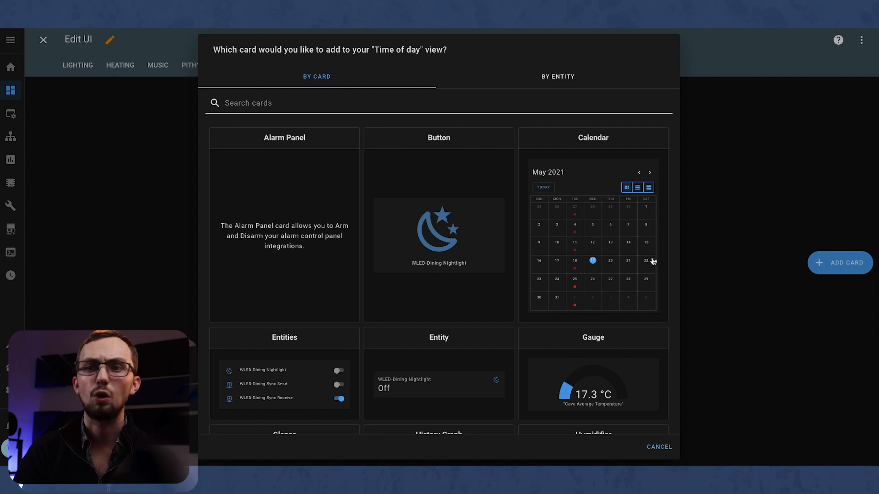
{"action": "left_click", "coordinate": [653, 261]}
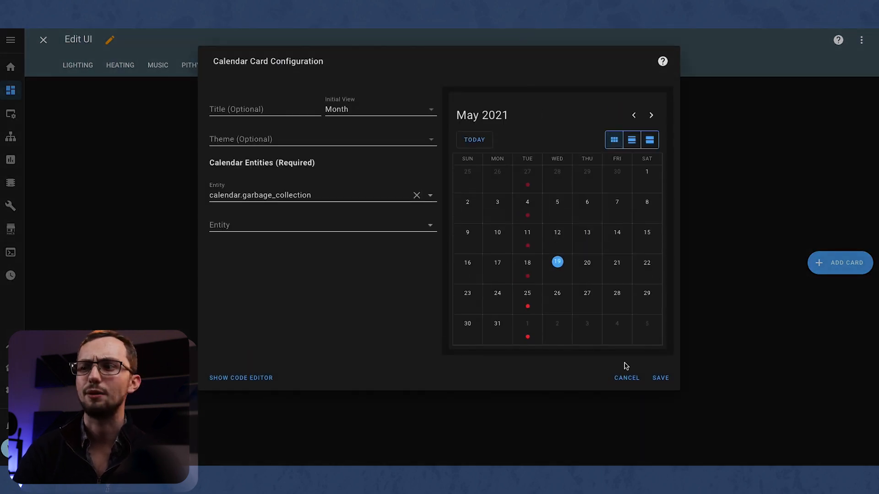
{"action": "left_click", "coordinate": [638, 380]}
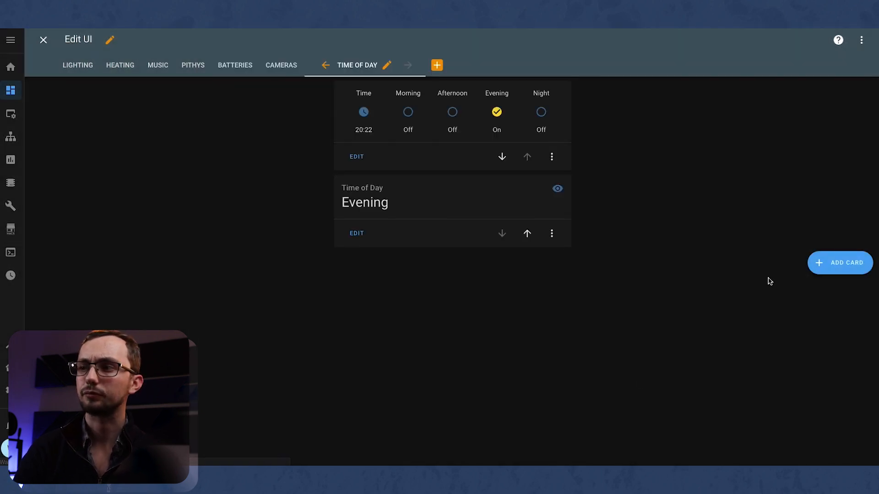
Step: Add a Markdown card to the Time of day view
{"action": "left_click", "coordinate": [849, 271]}
{"action": "scroll", "coordinate": [566, 297], "scroll_direction": "down", "scroll_amount": 5}
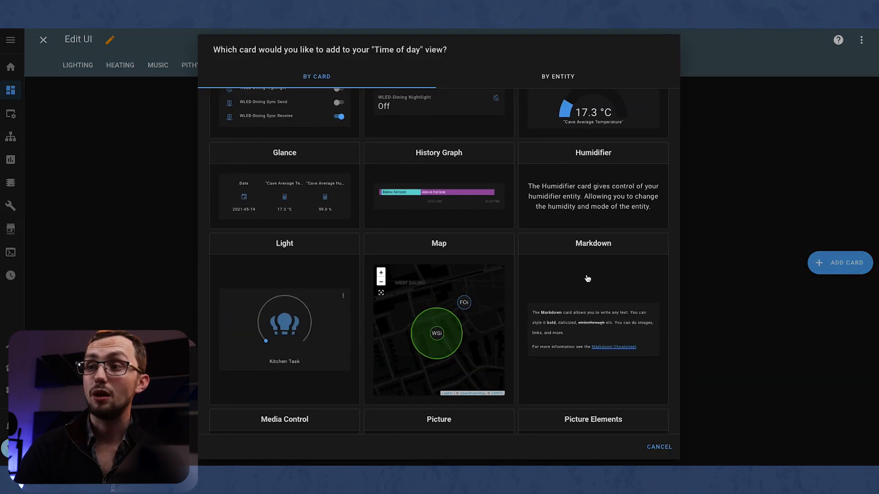
{"action": "left_click", "coordinate": [585, 279]}
Step: Replace the Markdown card's default content with "Good {{states('sensor.time_of_day')}} {{user}}" and save the card
{"action": "left_click", "coordinate": [219, 126]}
{"action": "key", "text": "ctrl+a"}
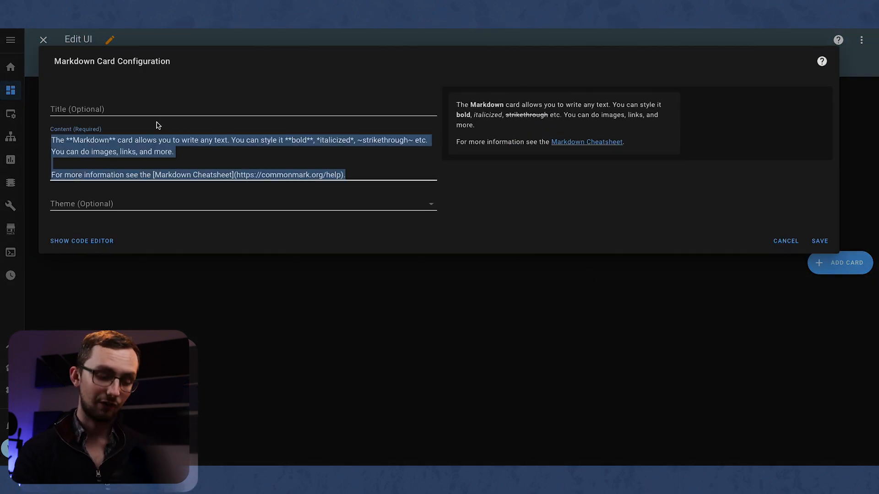
{"action": "type", "text": "Good "}
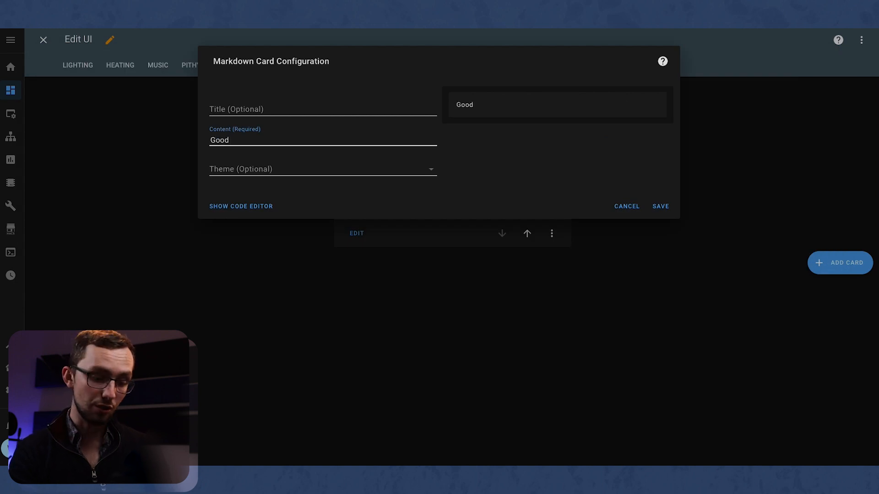
{"action": "type", "text": "{{states('sensor."}
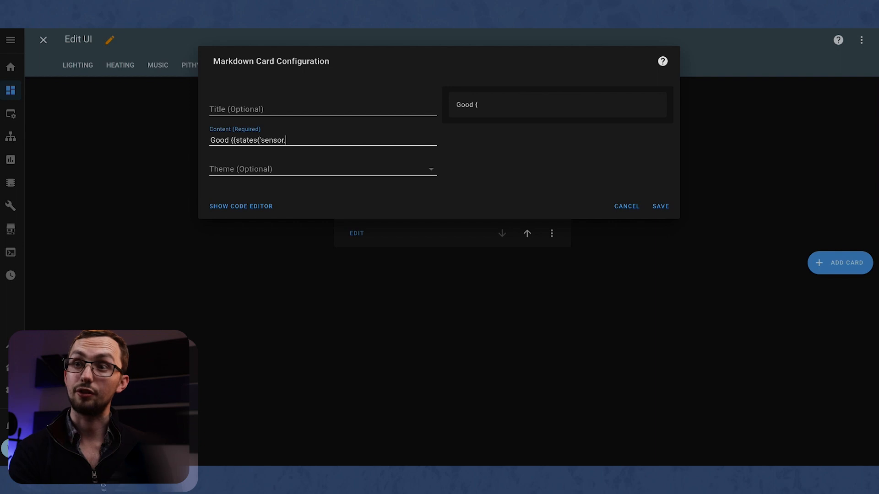
{"action": "type", "text": "time_o"}
{"action": "key", "text": "BackSpace"}
{"action": "type", "text": "_of_day')}} {"}
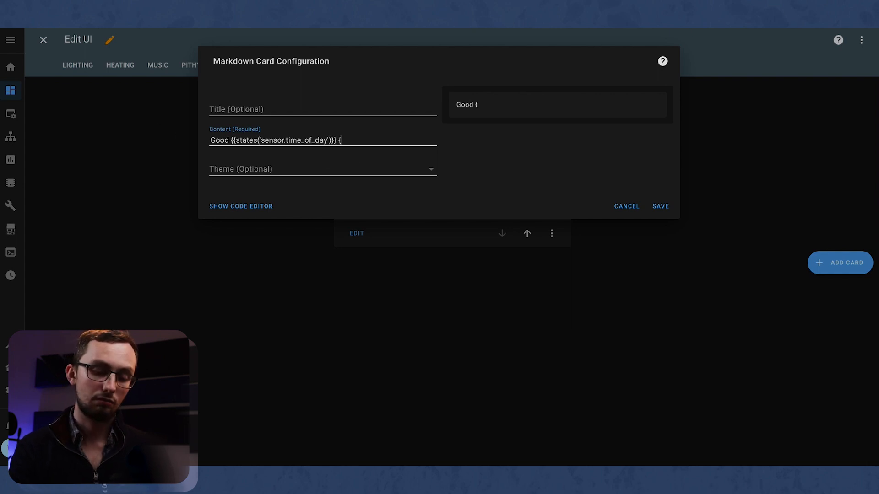
{"action": "type", "text": "user}}"}
{"action": "left_click", "coordinate": [659, 209]}
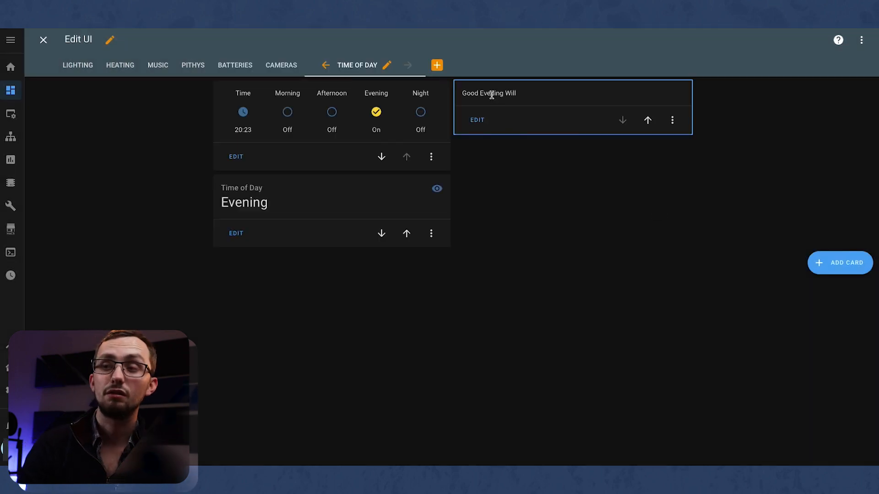